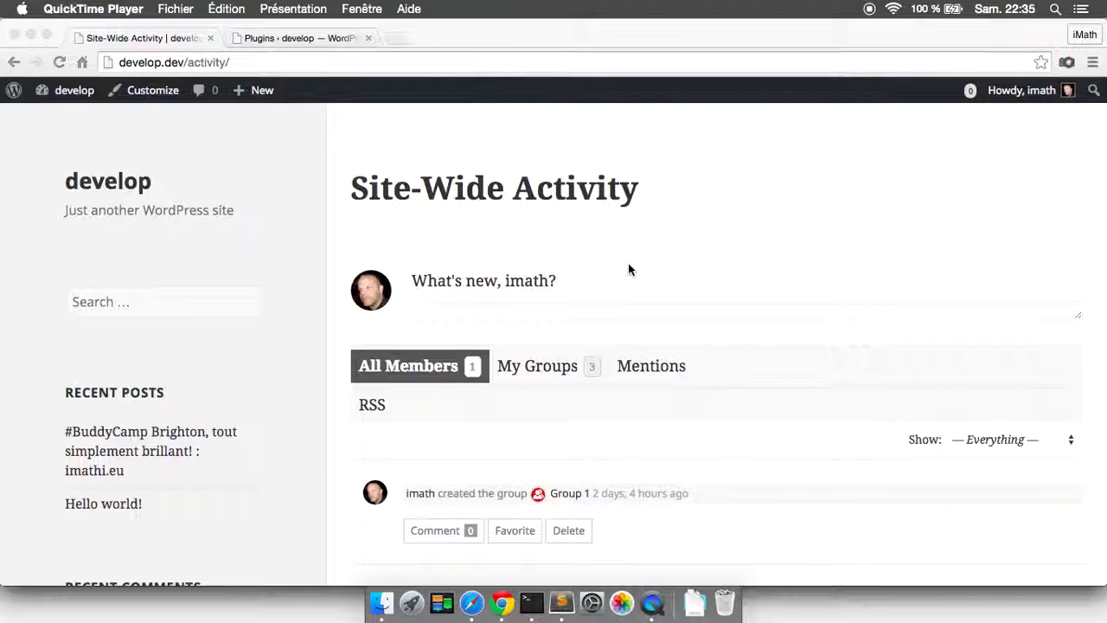
Expand the What's new activity form to view its posting options and leave it empty
{"action": "left_click", "coordinate": [583, 316]}
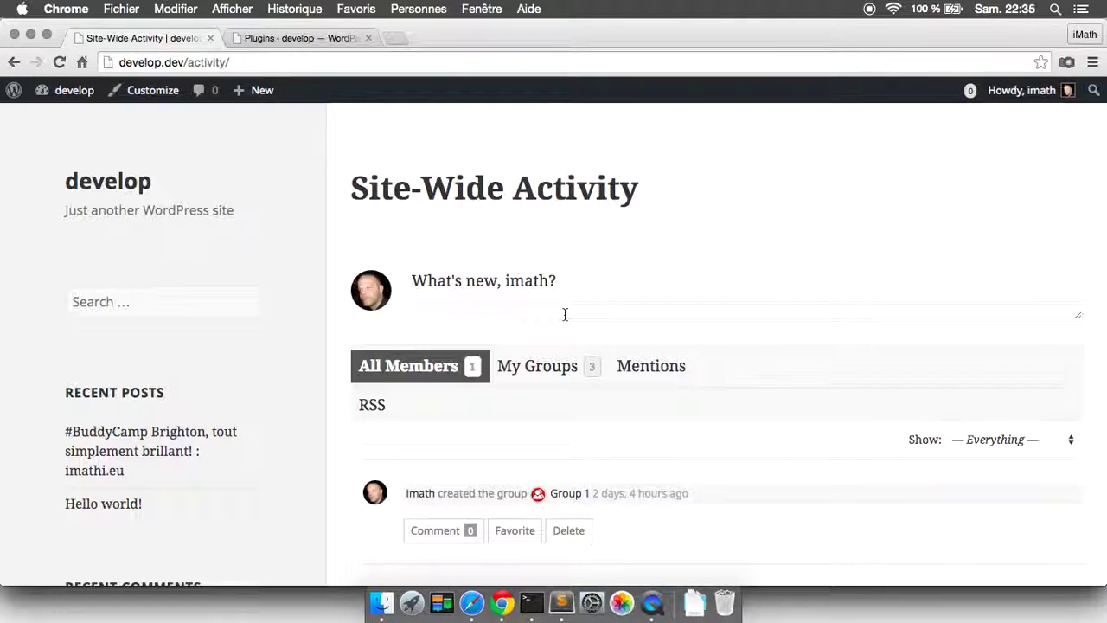
{"action": "left_click", "coordinate": [564, 314]}
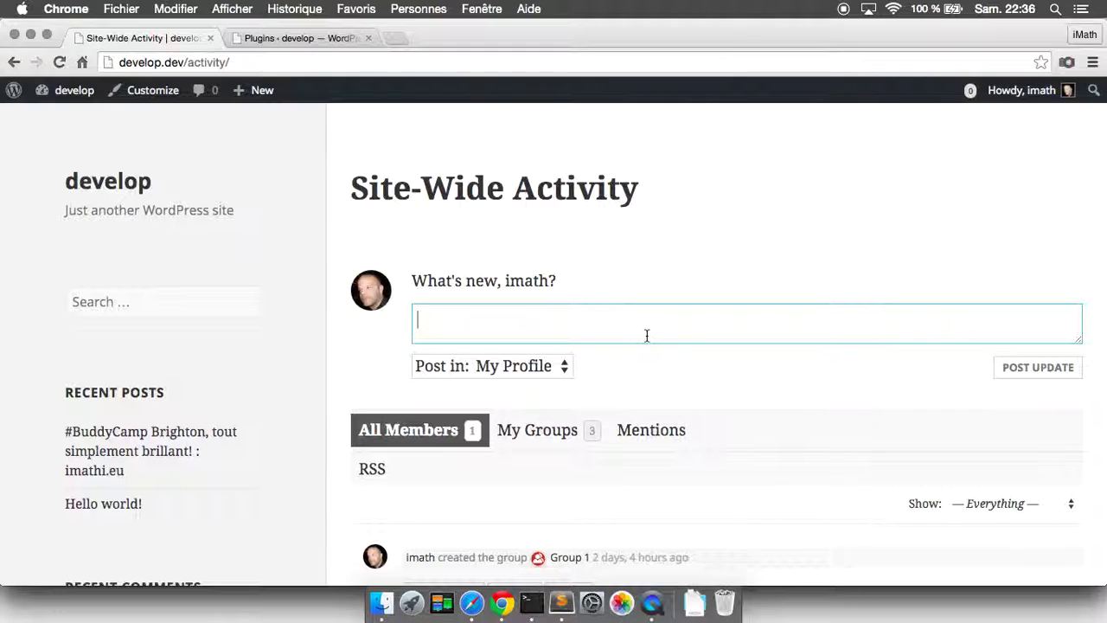
{"action": "left_click", "coordinate": [647, 274]}
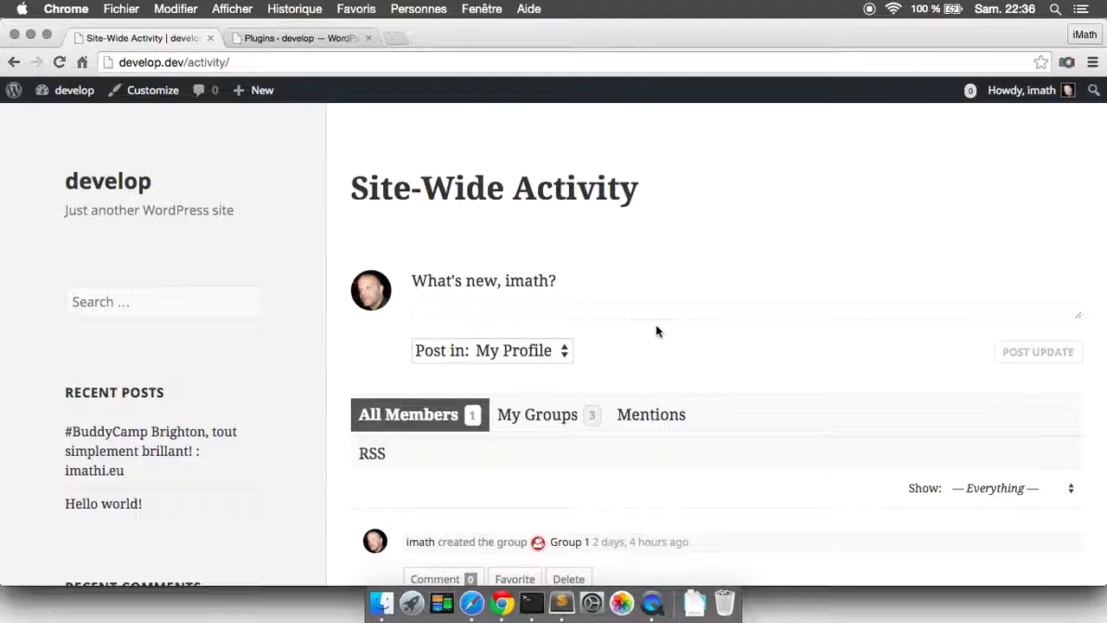
Draft "post" in the What's new activity form and view the available Post in destinations
{"action": "left_click", "coordinate": [579, 313]}
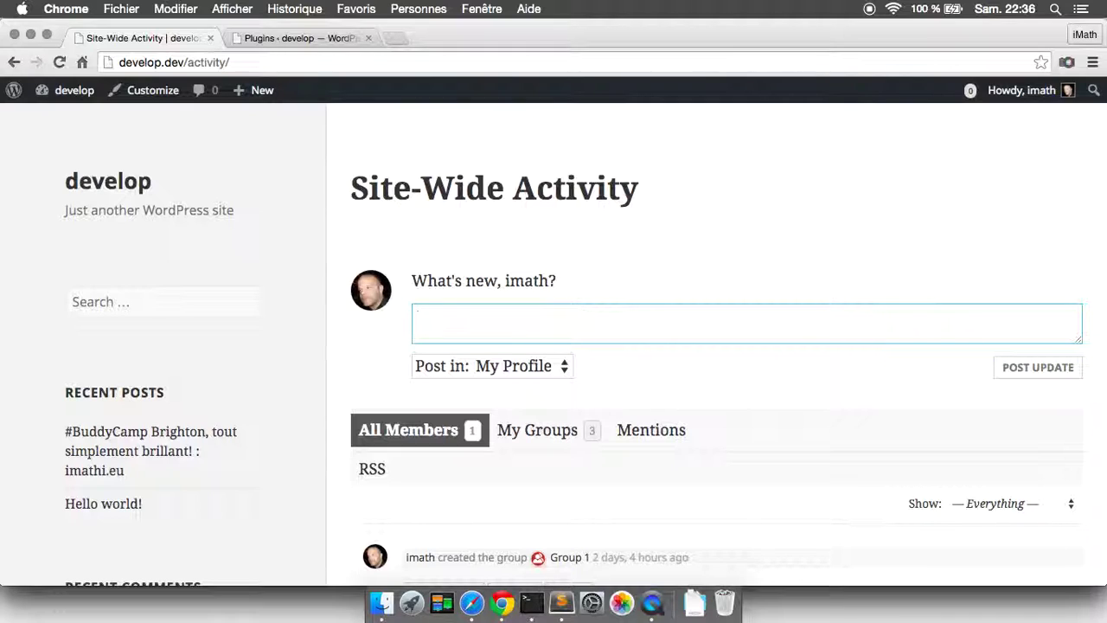
{"action": "type", "text": "post"}
{"action": "left_click", "coordinate": [703, 373]}
{"action": "left_click", "coordinate": [567, 367]}
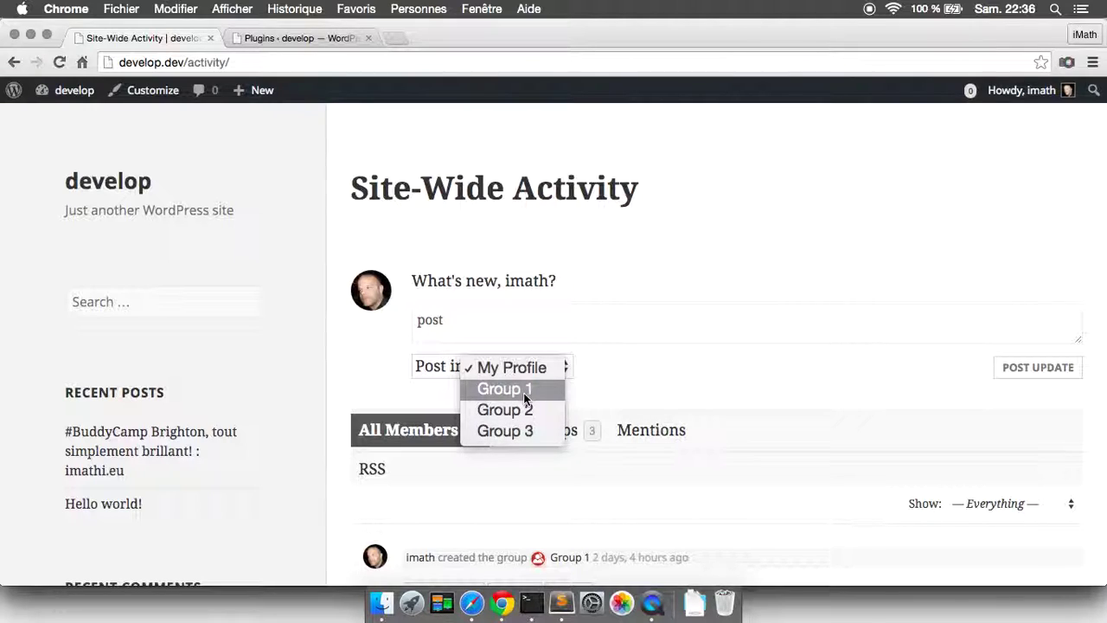
{"action": "left_click", "coordinate": [719, 378]}
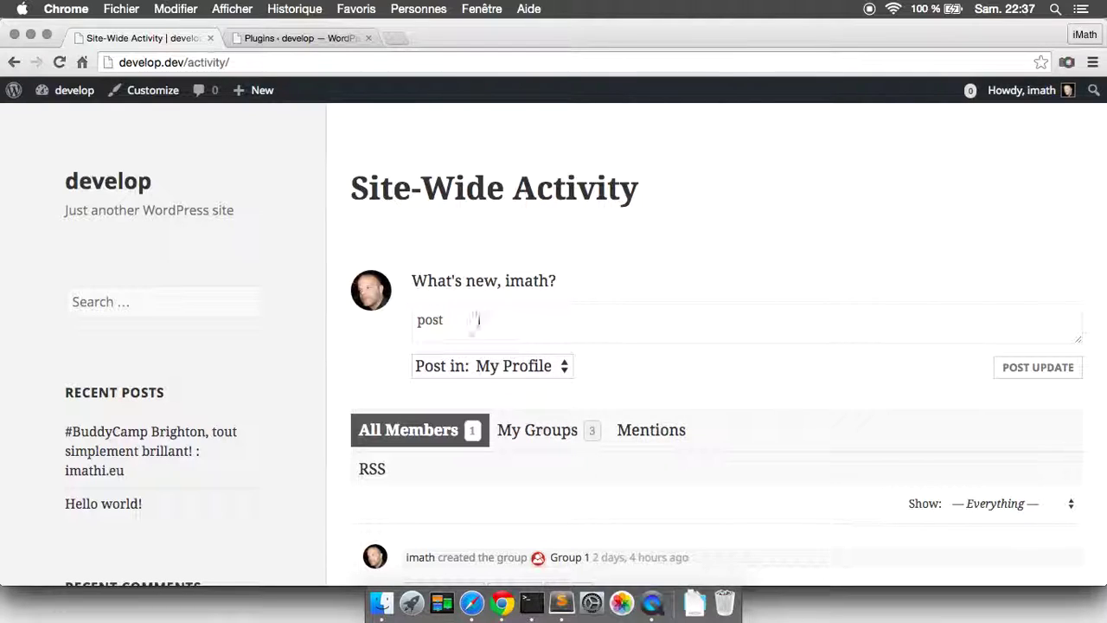
Clear the draft text from the What's new activity form and leave the field
{"action": "left_click", "coordinate": [462, 320]}
{"action": "key", "text": "BackSpace"}
{"action": "key", "text": "BackSpace"}
{"action": "key", "text": "BackSpace"}
{"action": "key", "text": "BackSpace"}
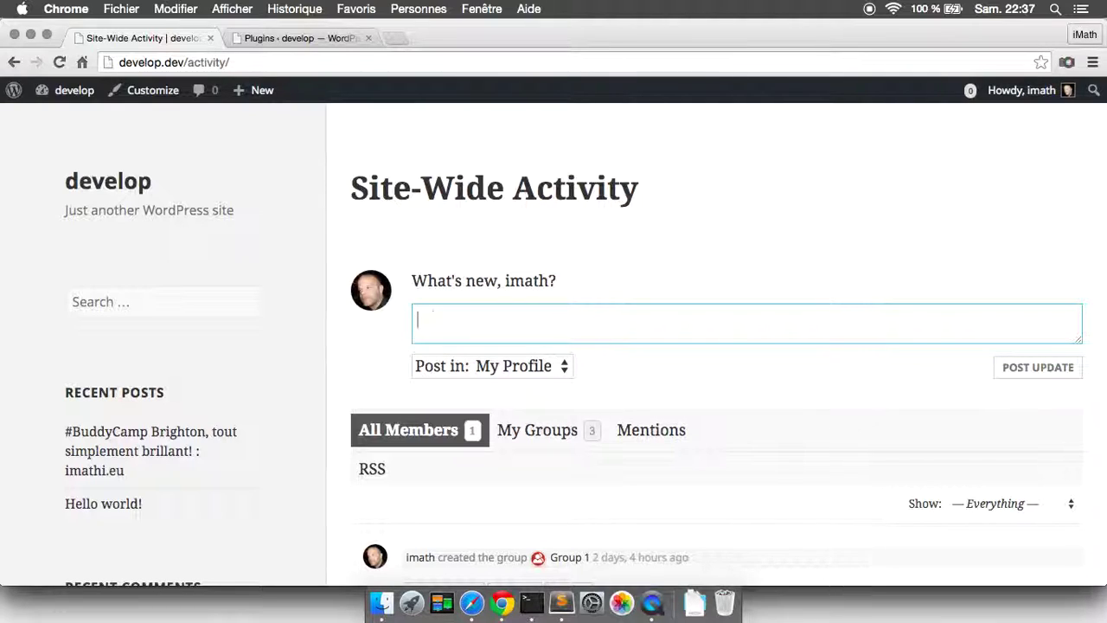
{"action": "left_click", "coordinate": [669, 246]}
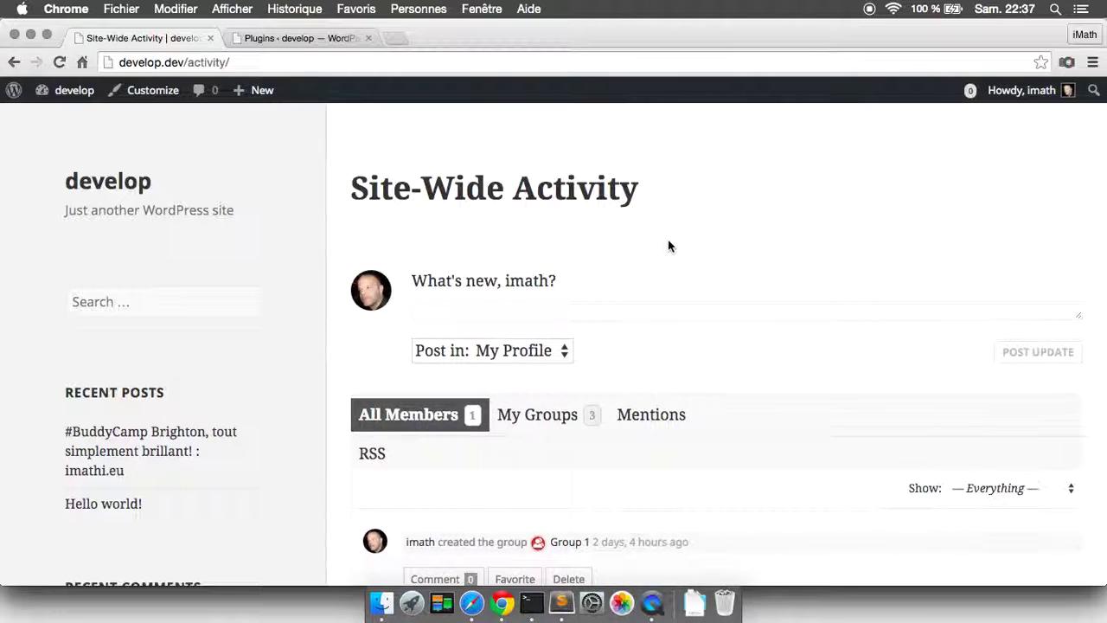
Activate the Backbone Activities plugin and reload the Site-Wide Activity page
{"action": "left_click", "coordinate": [286, 38]}
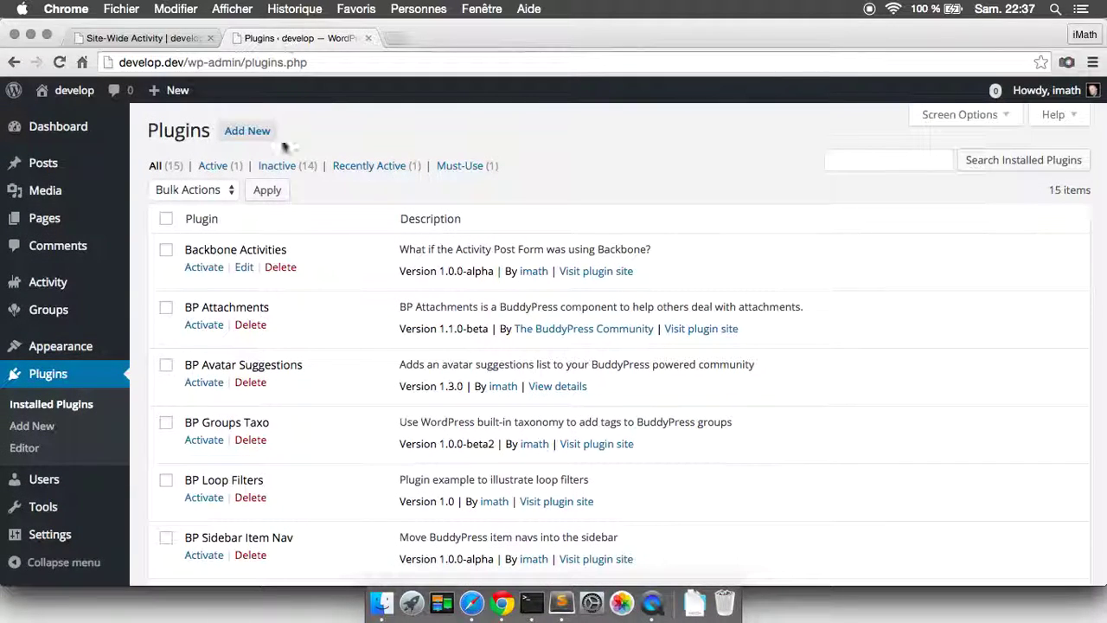
{"action": "left_click", "coordinate": [204, 267]}
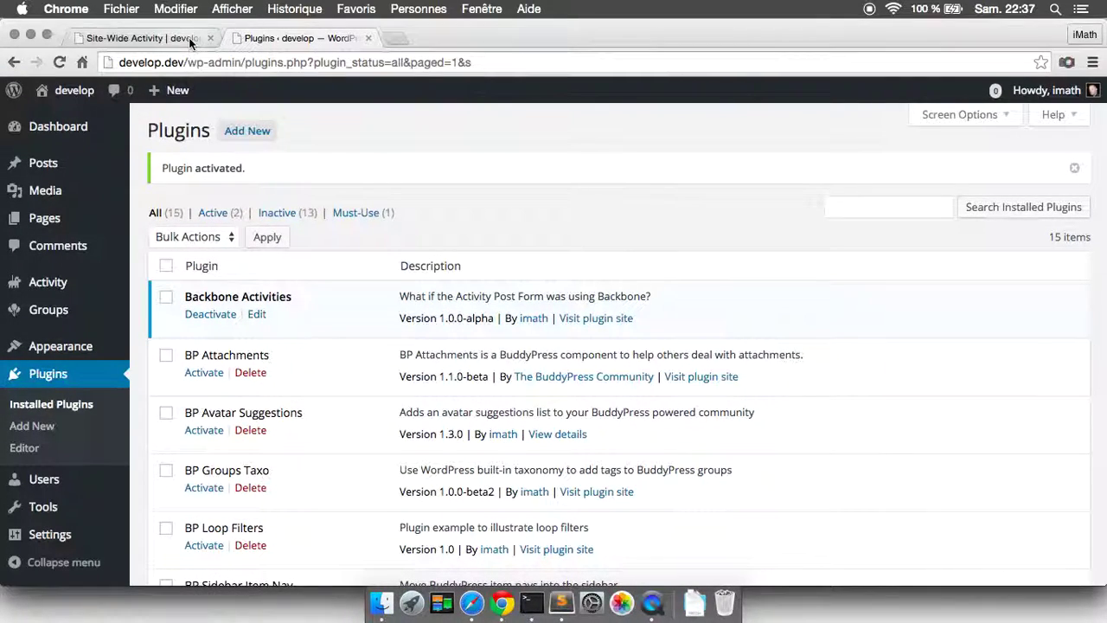
{"action": "left_click", "coordinate": [179, 38]}
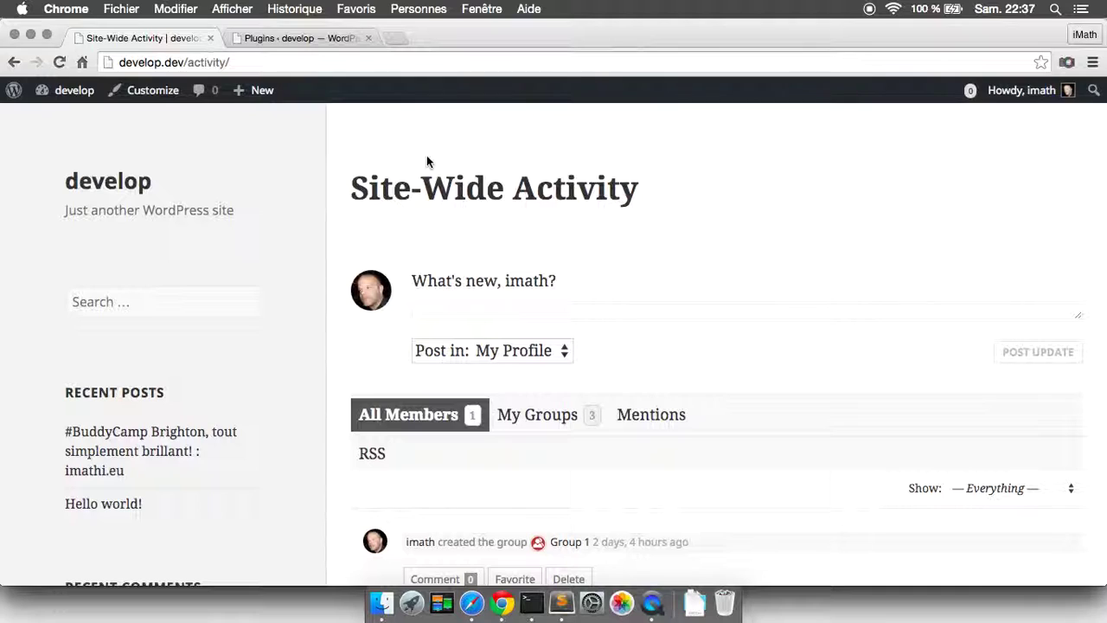
{"action": "key", "text": "super+r"}
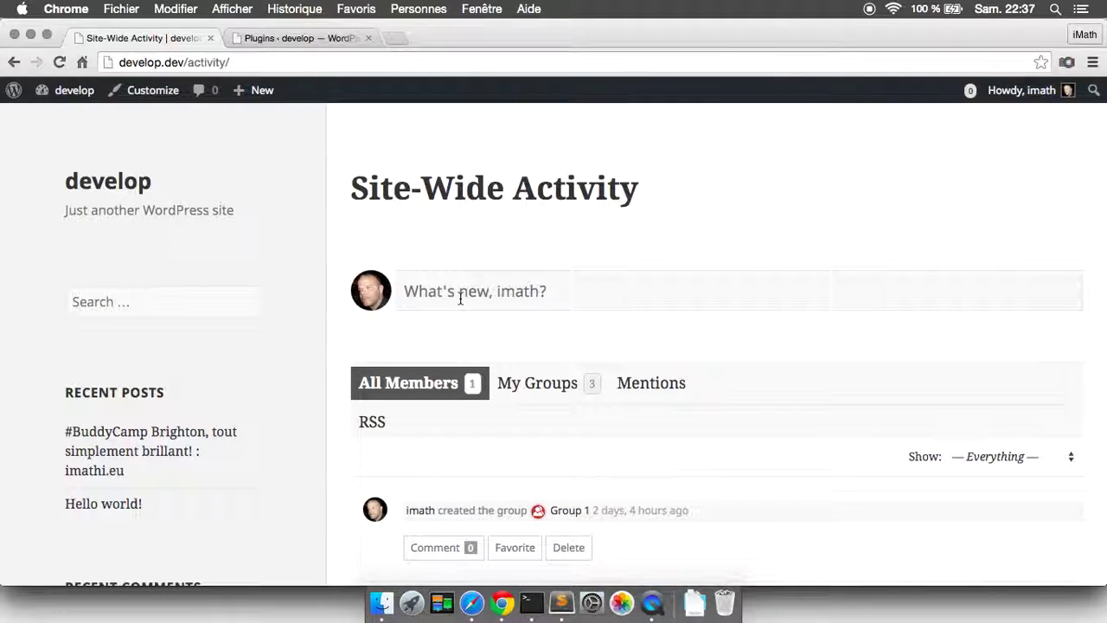
Try expanding and cancelling the activity form, and reopen it with the destination set to Post In: Group
{"action": "left_click", "coordinate": [461, 299]}
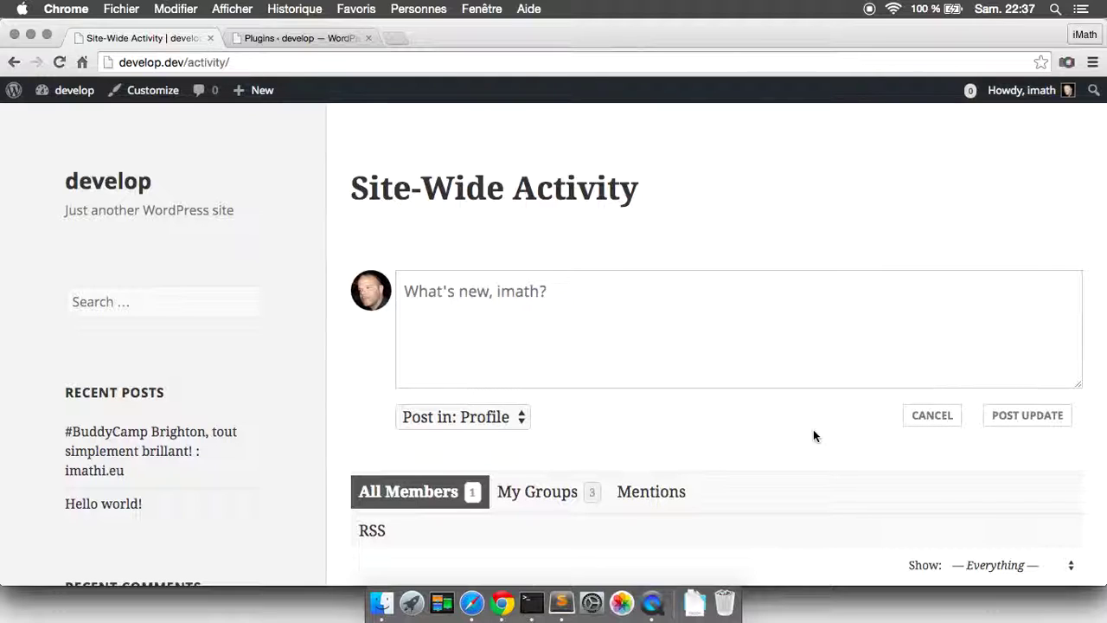
{"action": "left_click", "coordinate": [915, 421]}
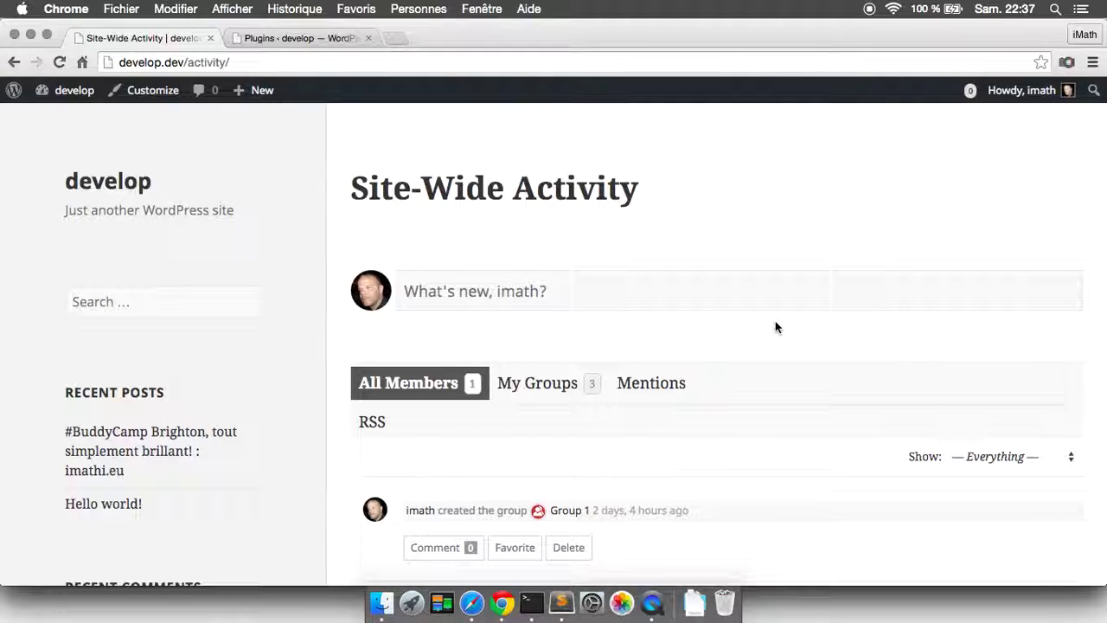
{"action": "left_click", "coordinate": [642, 299]}
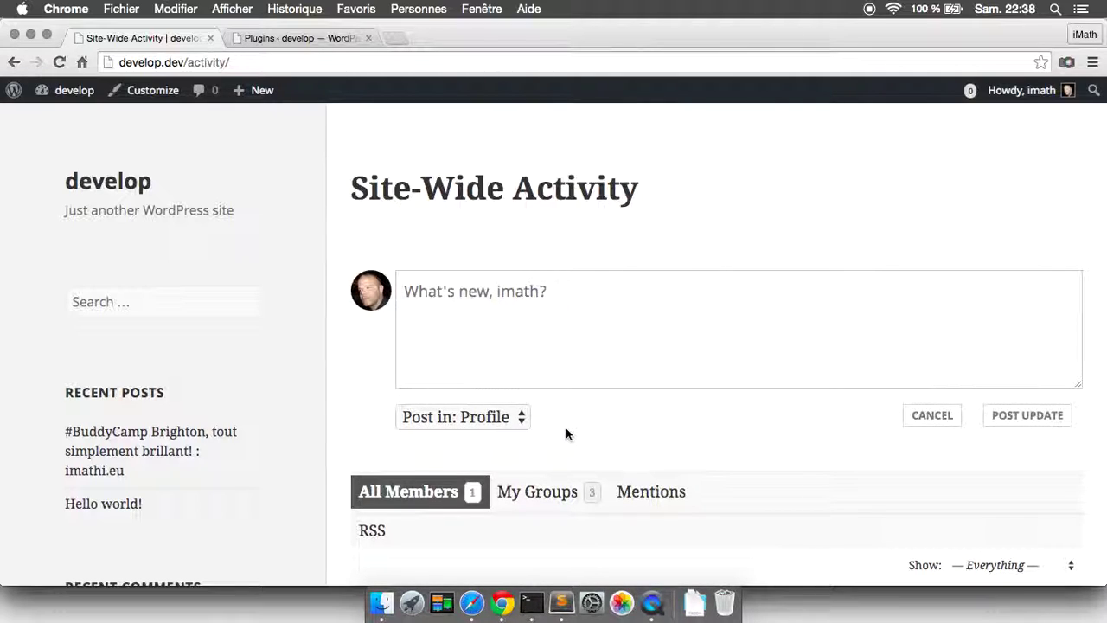
{"action": "left_click", "coordinate": [521, 420]}
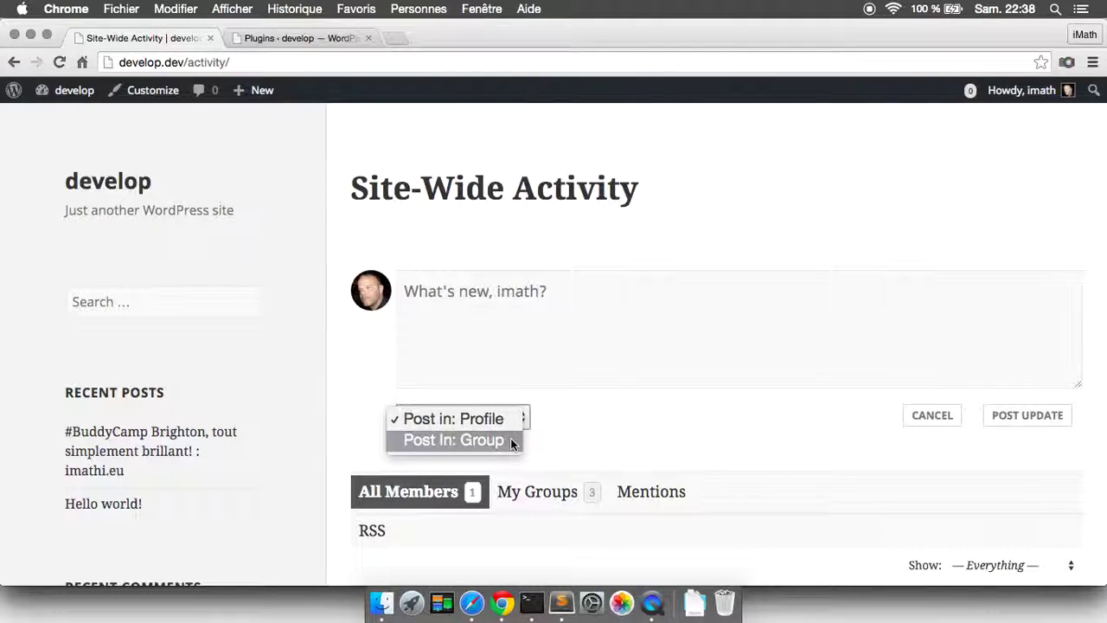
{"action": "left_click", "coordinate": [510, 440]}
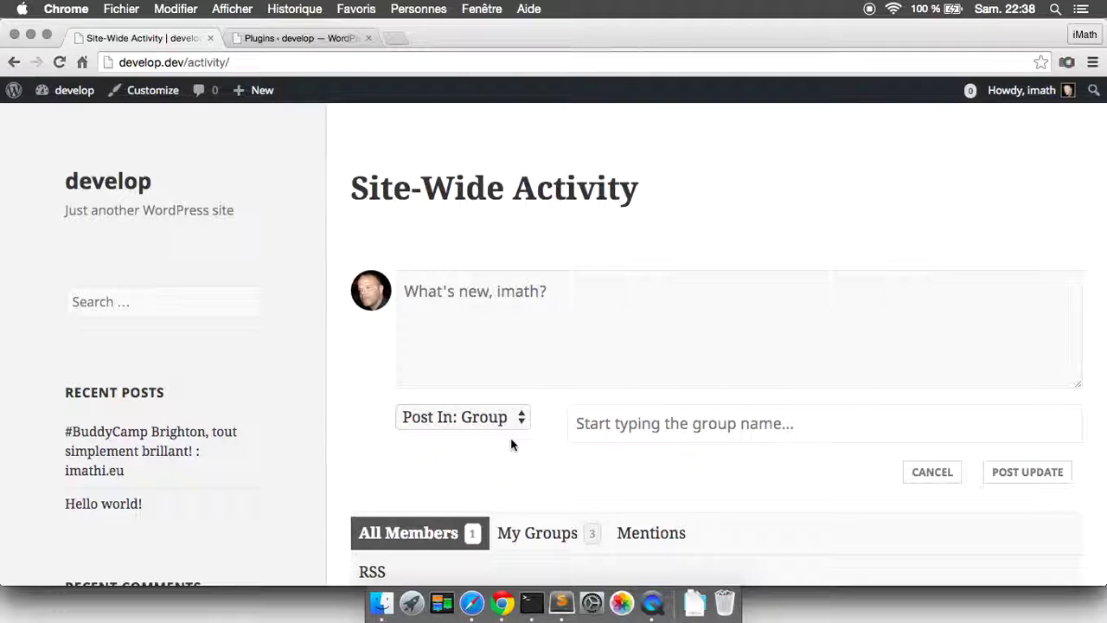
Find "Group 1" by name and choose it as the group for the update
{"action": "type", "text": "Gr"}
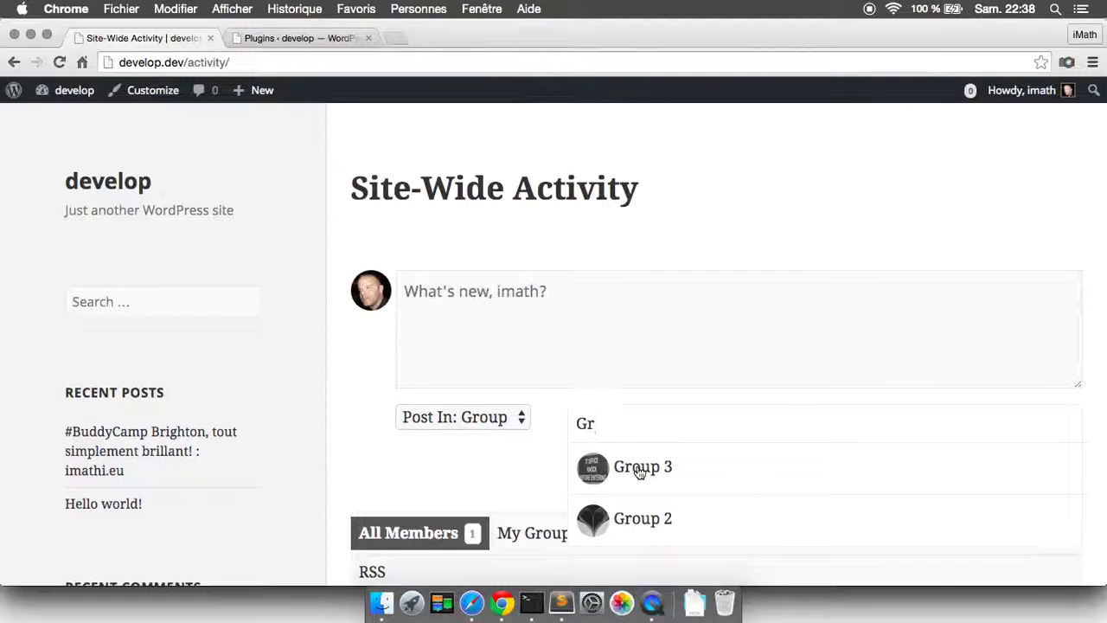
{"action": "type", "text": "oup 1"}
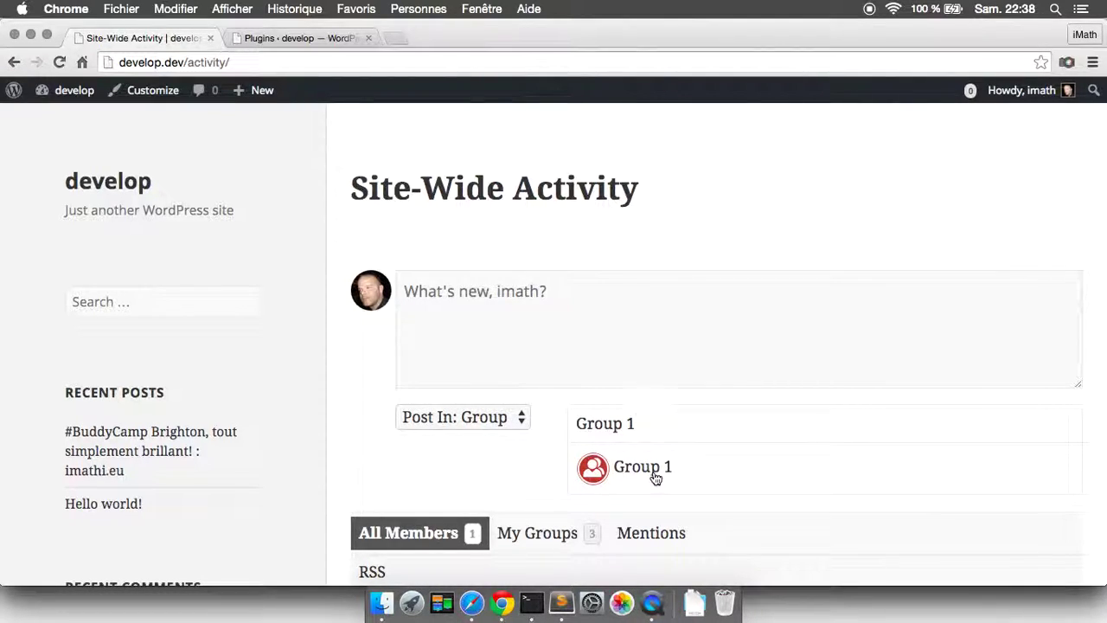
{"action": "left_click", "coordinate": [653, 469]}
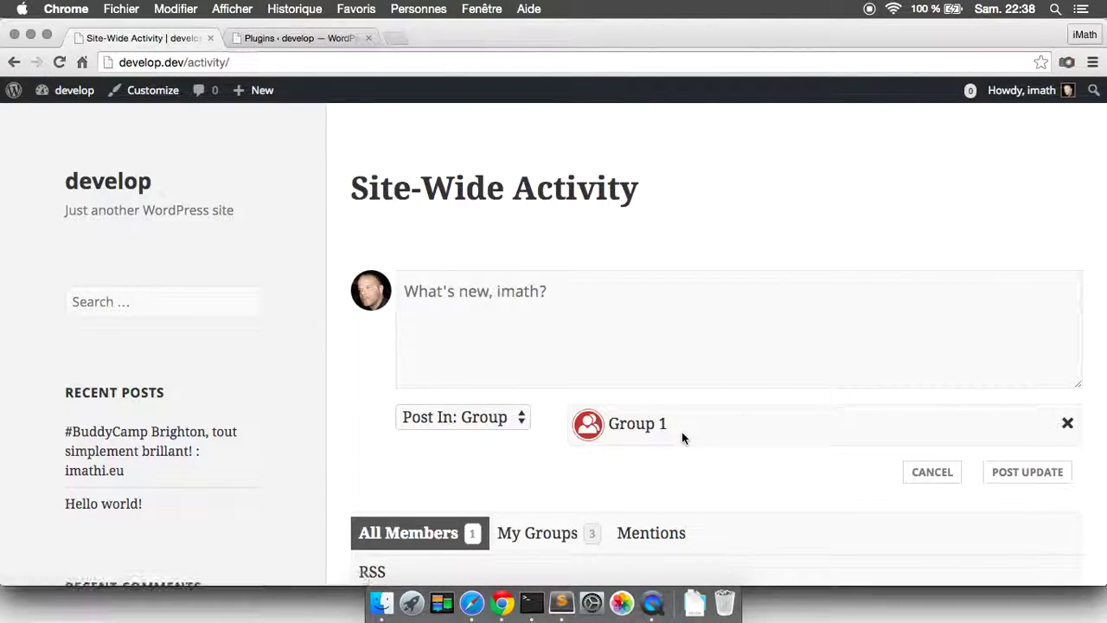
Remove the chosen group, look up "Group" and choose Group 3 as the update's destination
{"action": "left_click", "coordinate": [1068, 424]}
{"action": "type", "text": "Gro"}
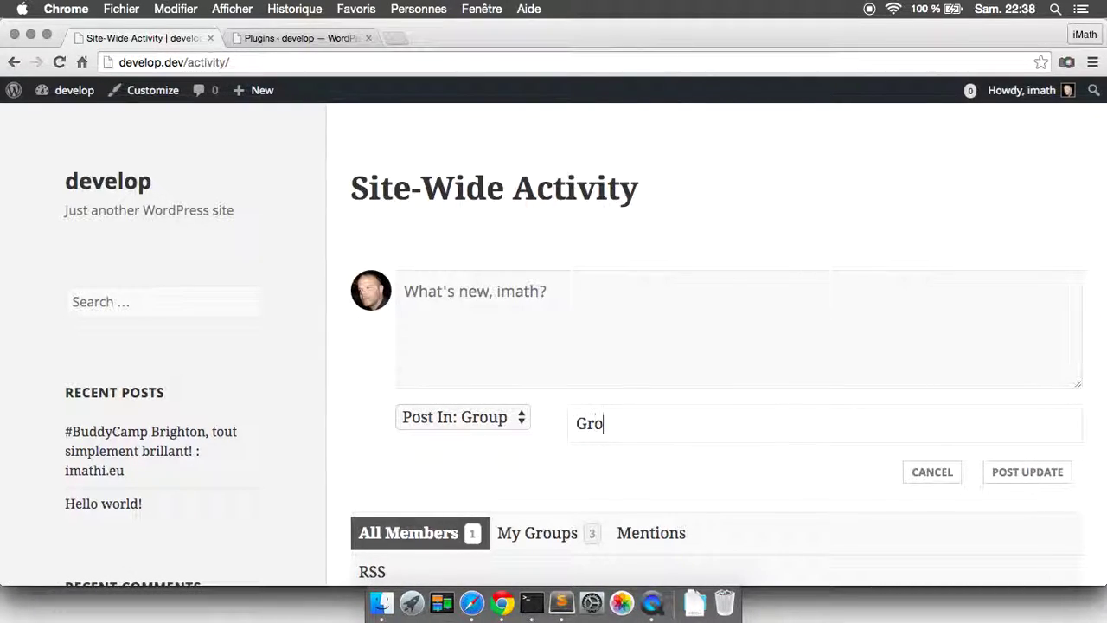
{"action": "type", "text": "up"}
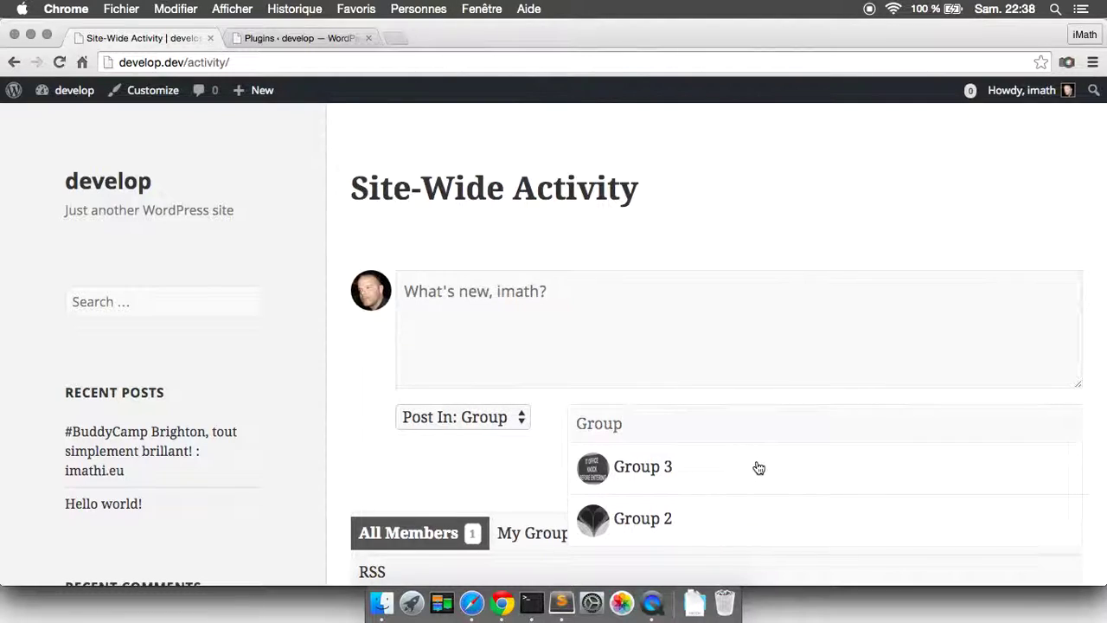
{"action": "left_click", "coordinate": [758, 468]}
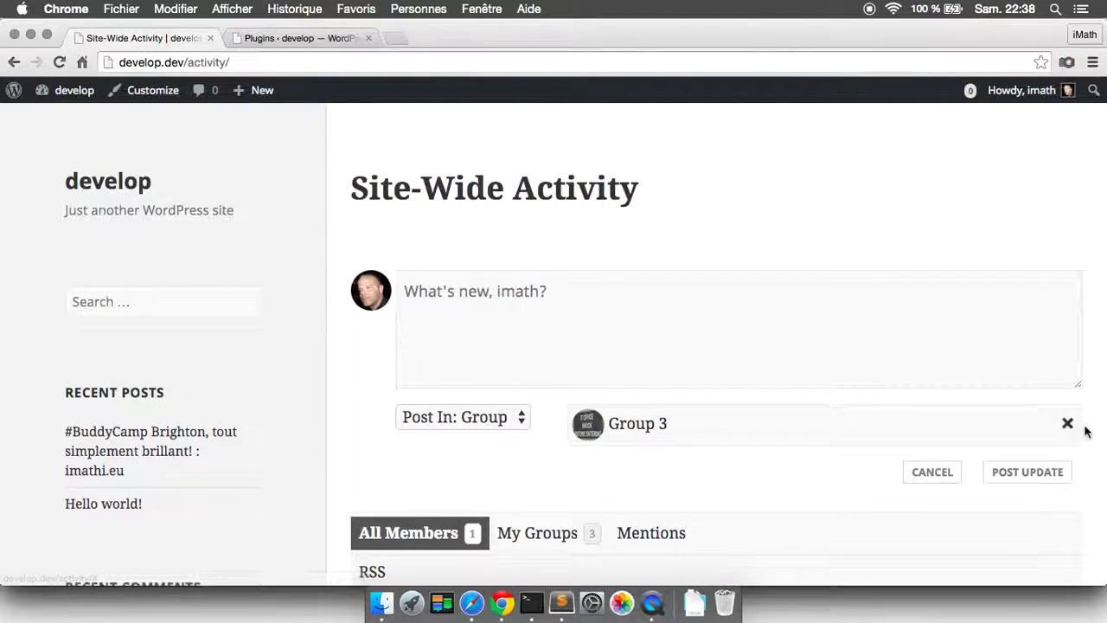
Set the update's destination back to Profile and cancel the form, reopening and cancelling it once more
{"action": "left_click", "coordinate": [510, 420]}
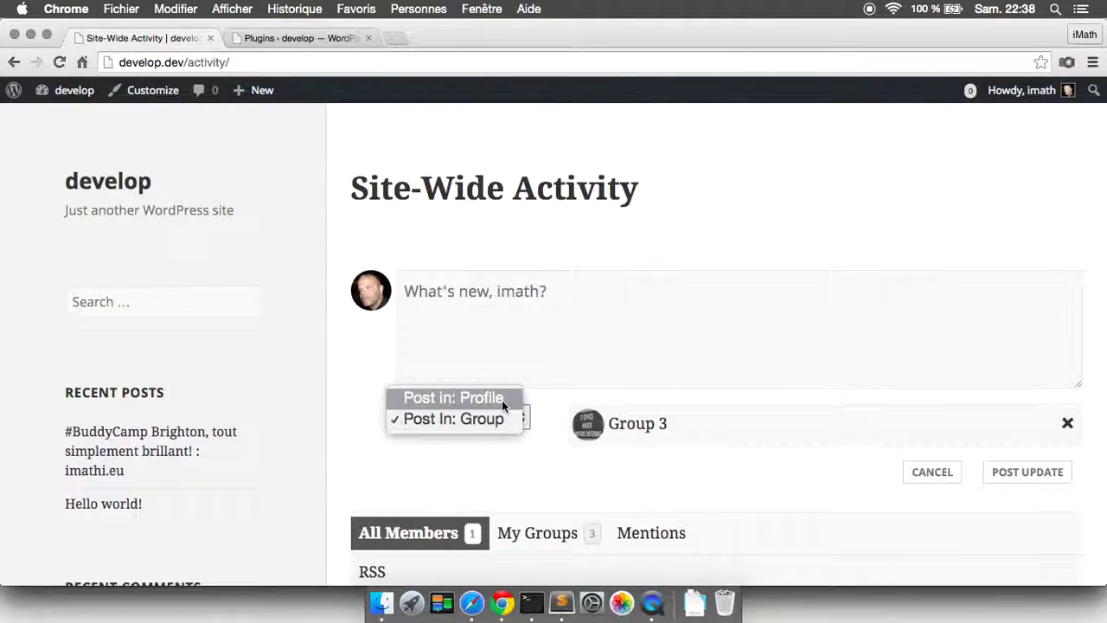
{"action": "left_click", "coordinate": [502, 399]}
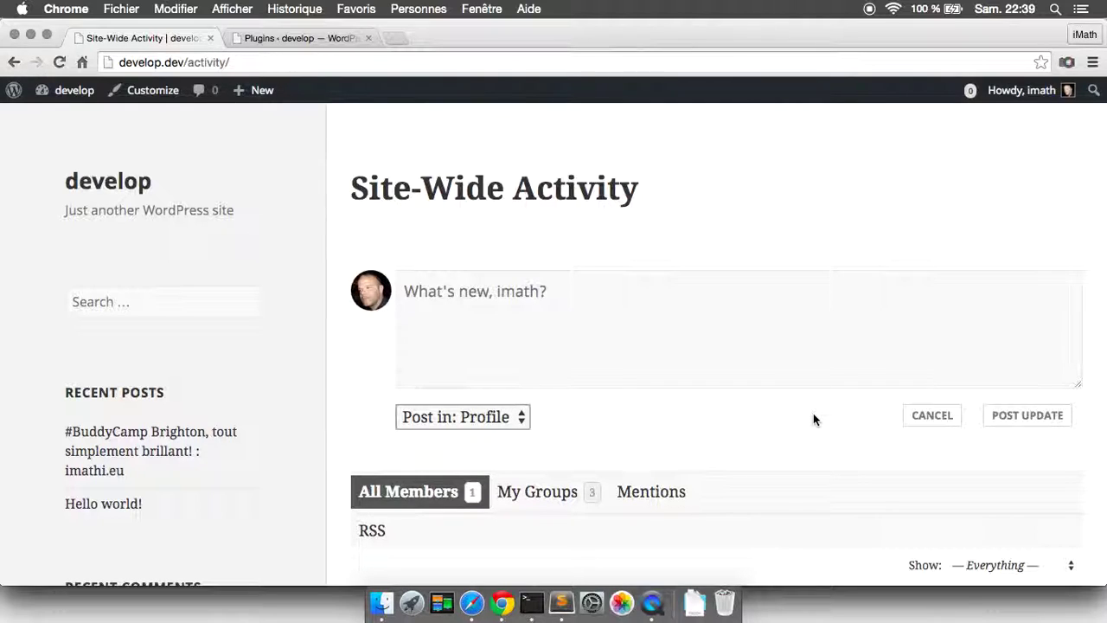
{"action": "left_click", "coordinate": [915, 415]}
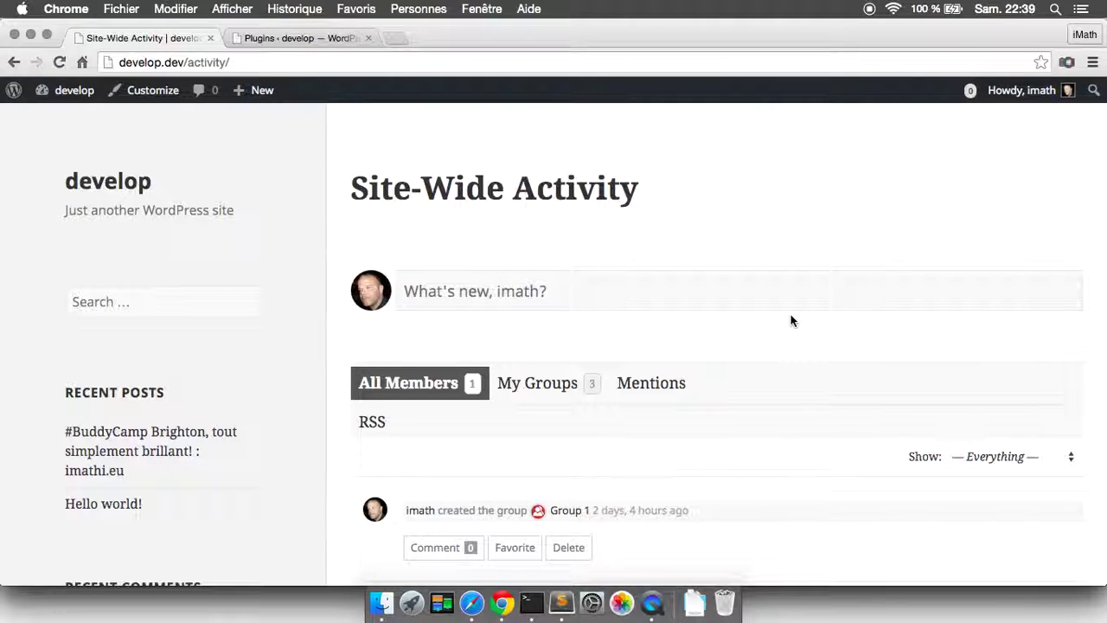
{"action": "left_click", "coordinate": [647, 296]}
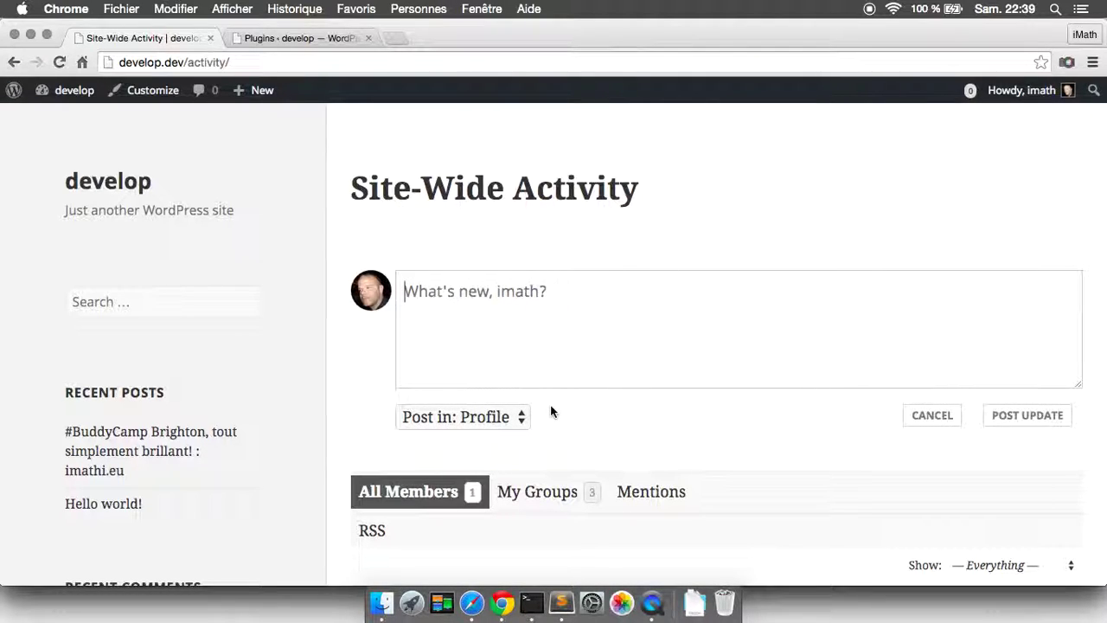
{"action": "left_click", "coordinate": [910, 415]}
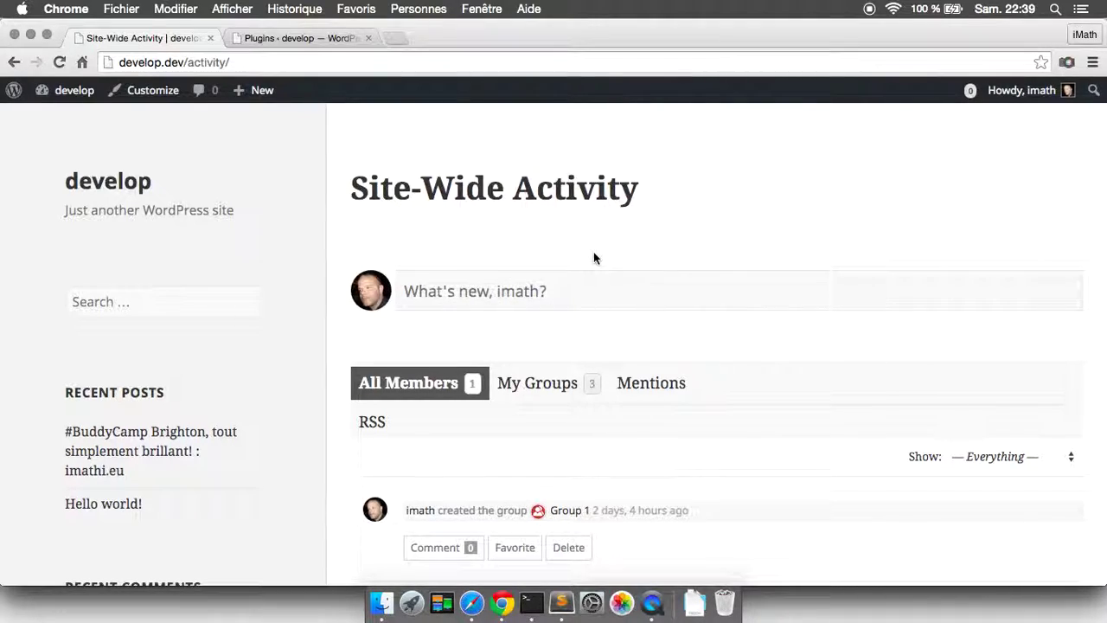
Deactivate the Backbone Activities plugin and reload the Site-Wide Activity page
{"action": "left_click", "coordinate": [303, 48]}
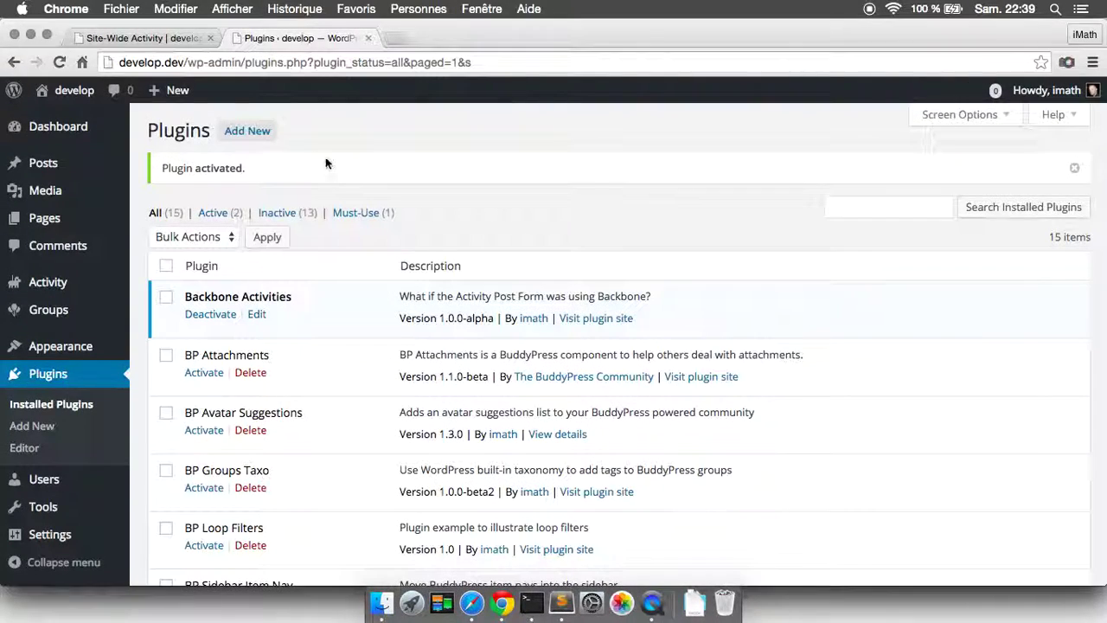
{"action": "left_click", "coordinate": [214, 315]}
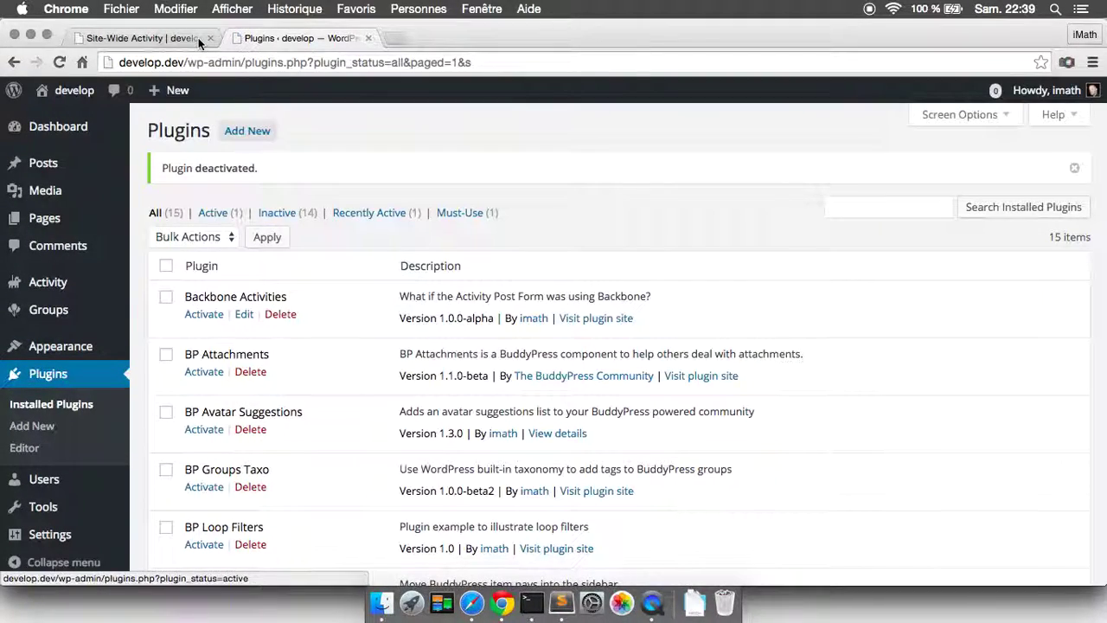
{"action": "left_click", "coordinate": [173, 39]}
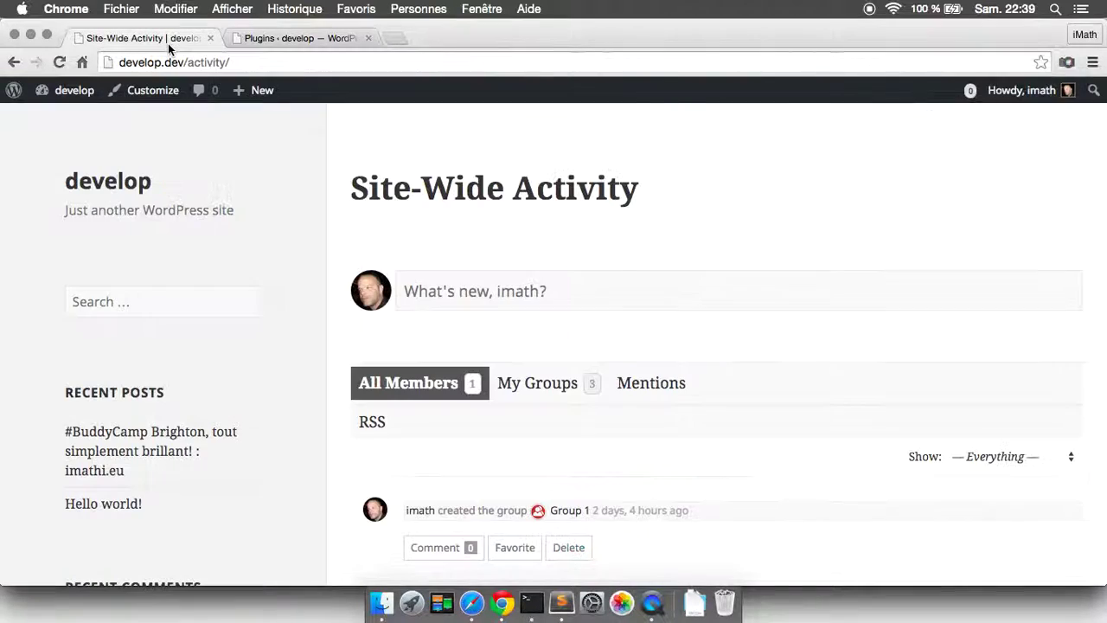
{"action": "key", "text": "super+r"}
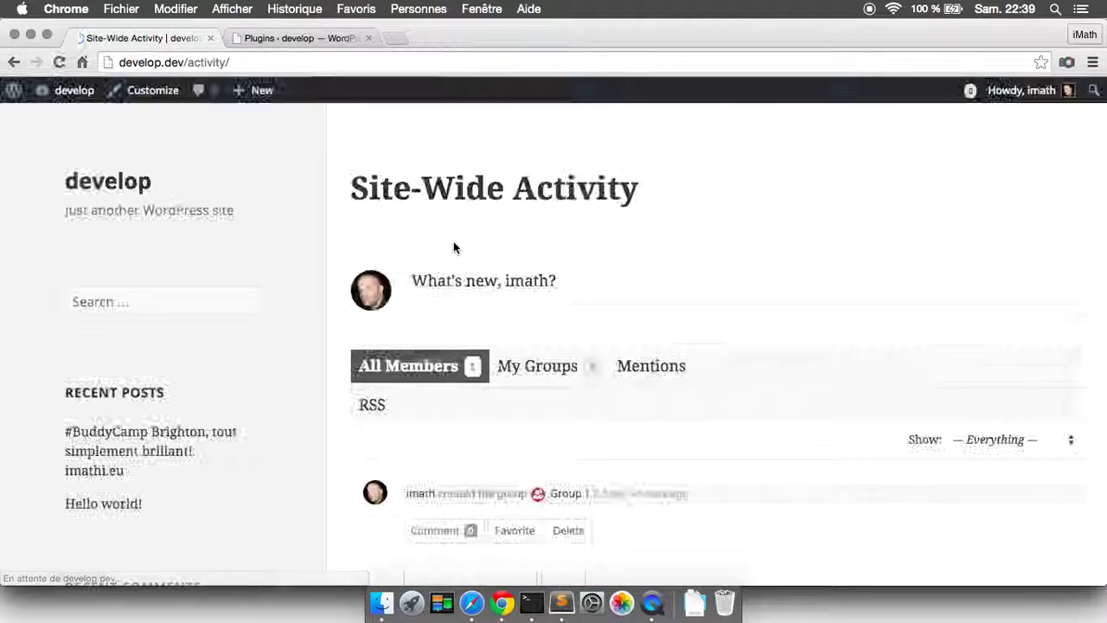
Switch to Sublime Text, uncomment the add_action line for 'bp_activity_post_form_options' in bp-custom.php and save the file
{"action": "left_click", "coordinate": [556, 608]}
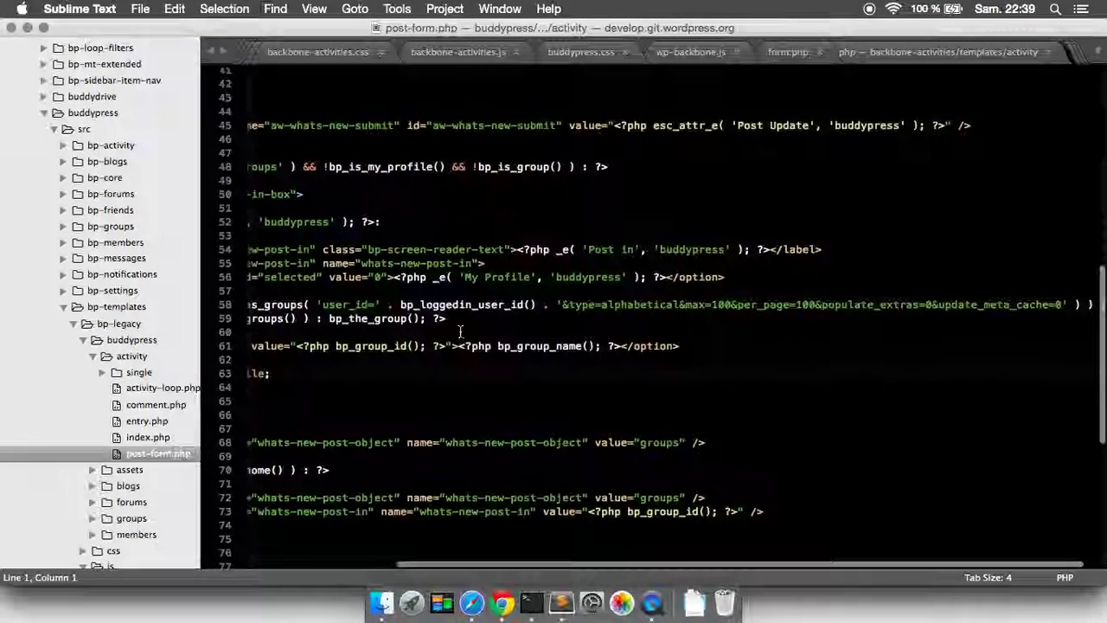
{"action": "left_click", "coordinate": [256, 52]}
{"action": "left_click", "coordinate": [256, 52]}
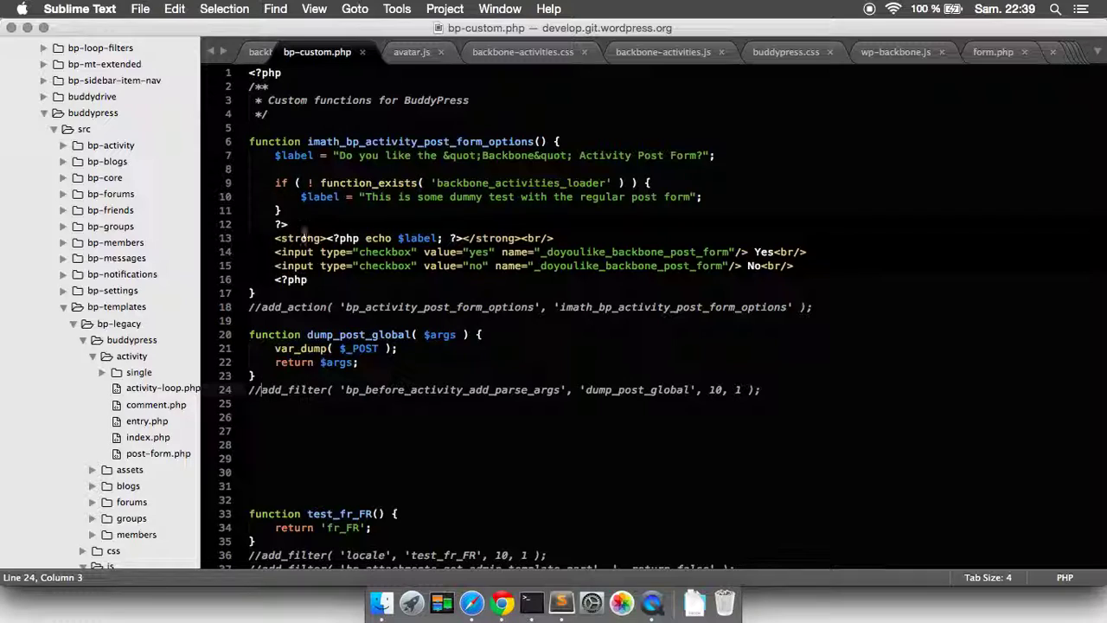
{"action": "left_click", "coordinate": [258, 307]}
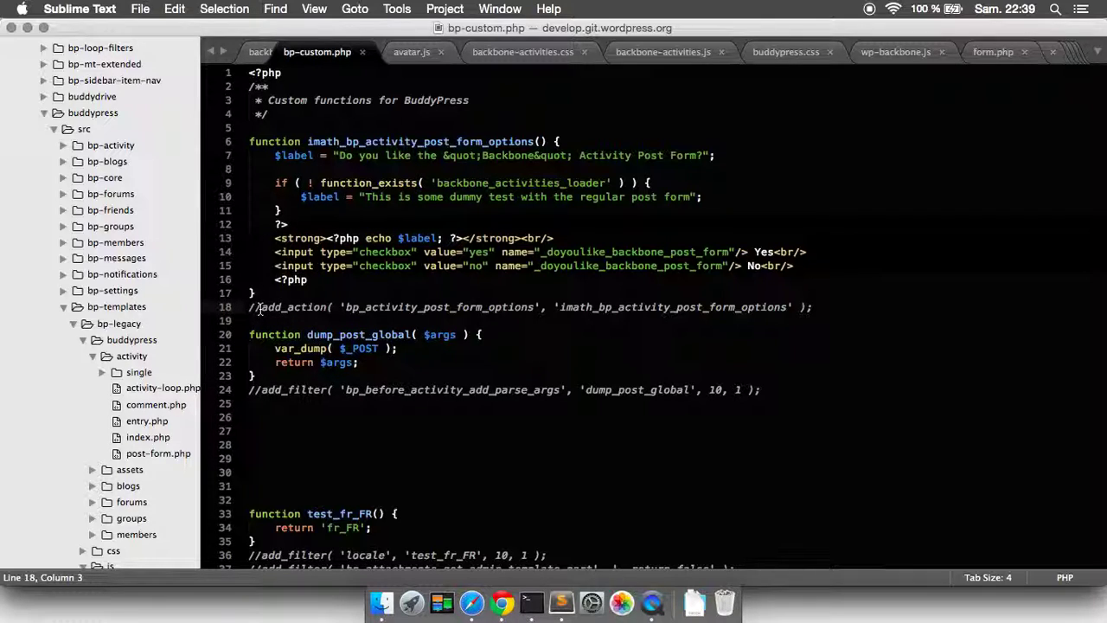
{"action": "key", "text": "BackSpace"}
{"action": "key", "text": "BackSpace"}
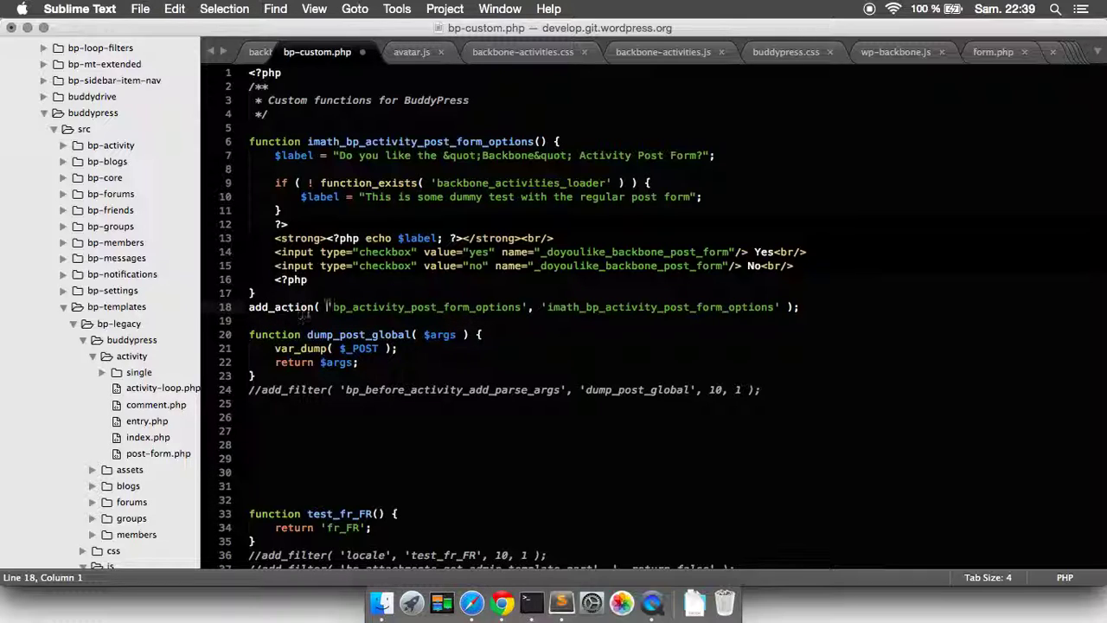
{"action": "left_click_drag", "start_coordinate": [332, 307], "coordinate": [523, 310]}
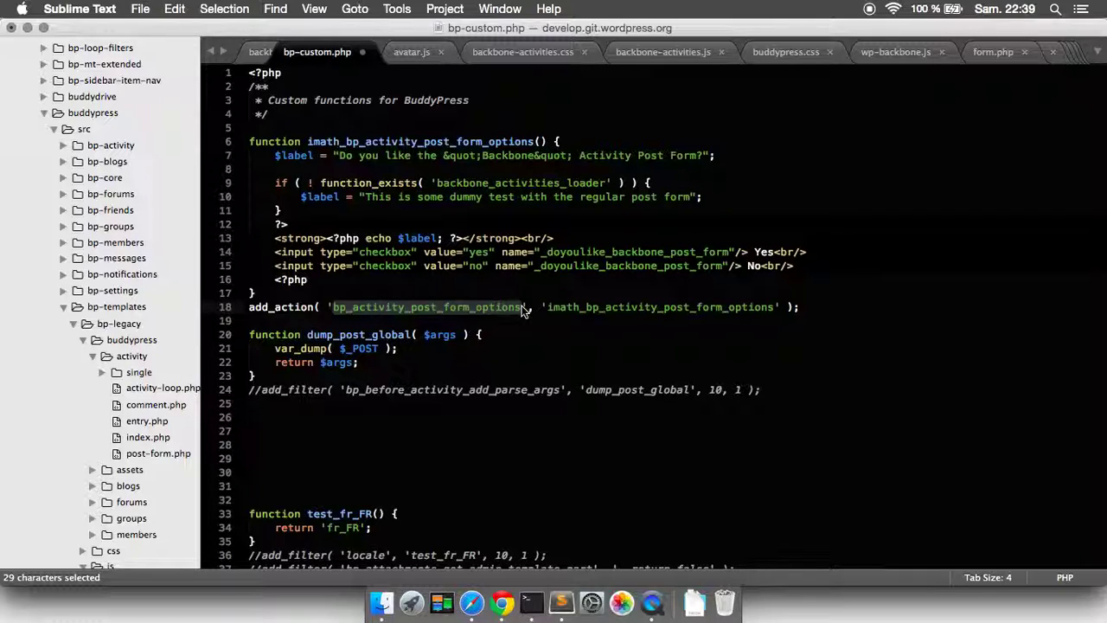
{"action": "left_click", "coordinate": [435, 225]}
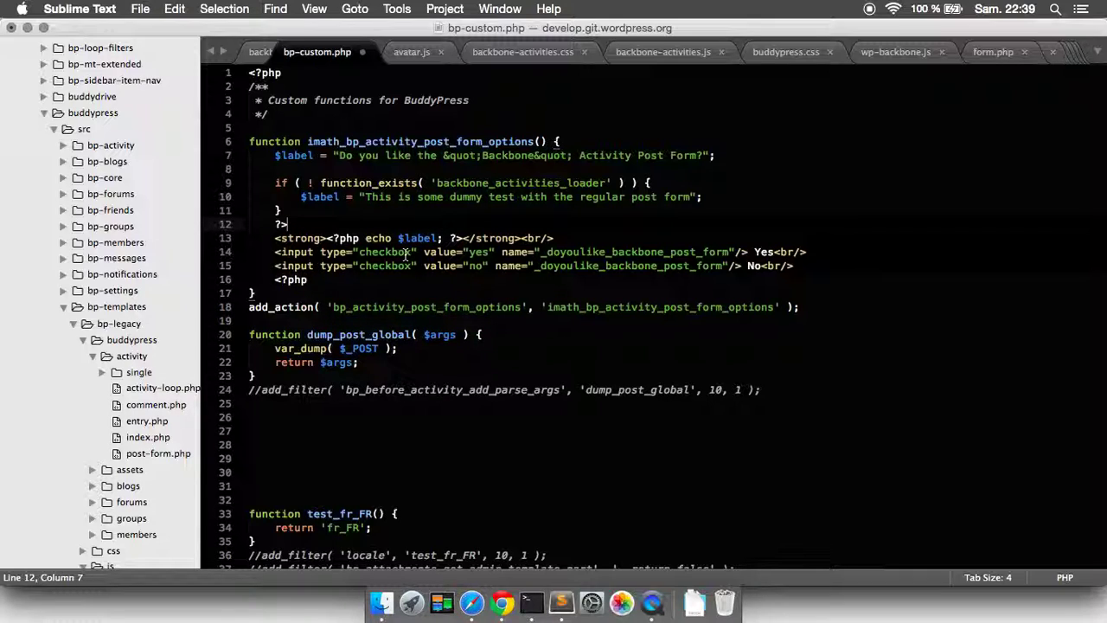
{"action": "key", "text": "super+s"}
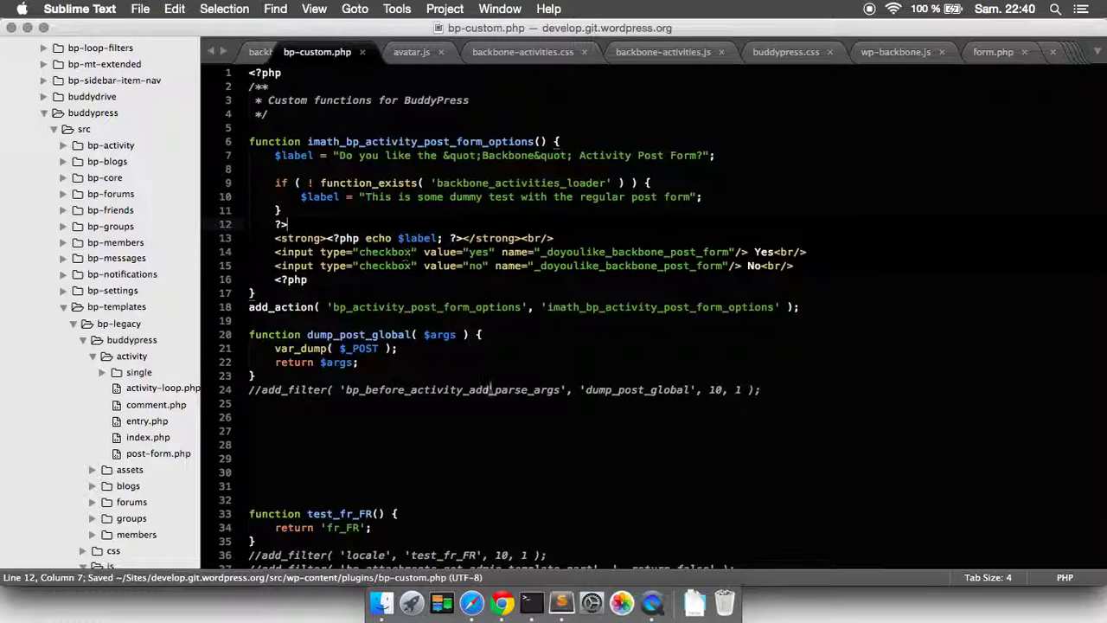
Switch to Chrome and expand the regular activity post form to examine the custom options in it
{"action": "left_click", "coordinate": [503, 603]}
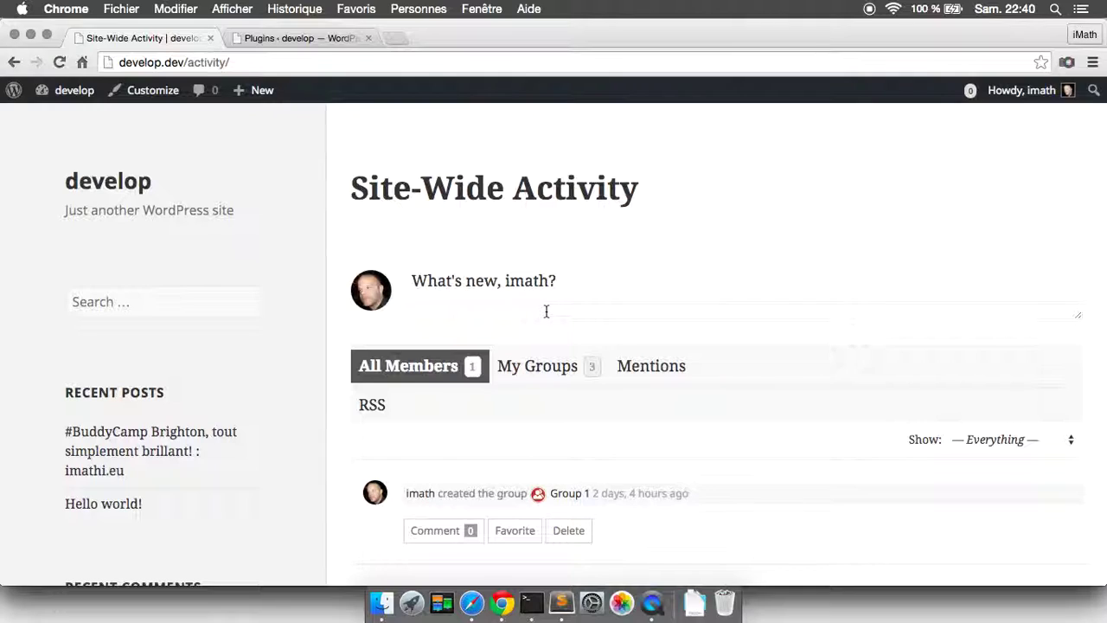
{"action": "left_click", "coordinate": [546, 311]}
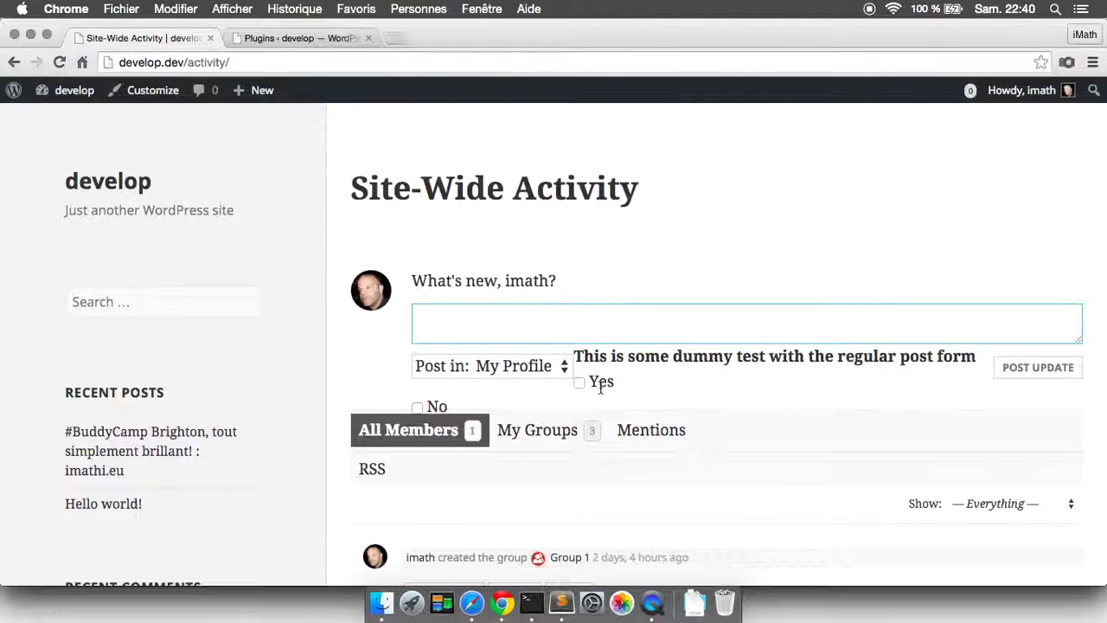
{"action": "scroll", "coordinate": [600, 386], "scroll_direction": "down", "scroll_amount": 3}
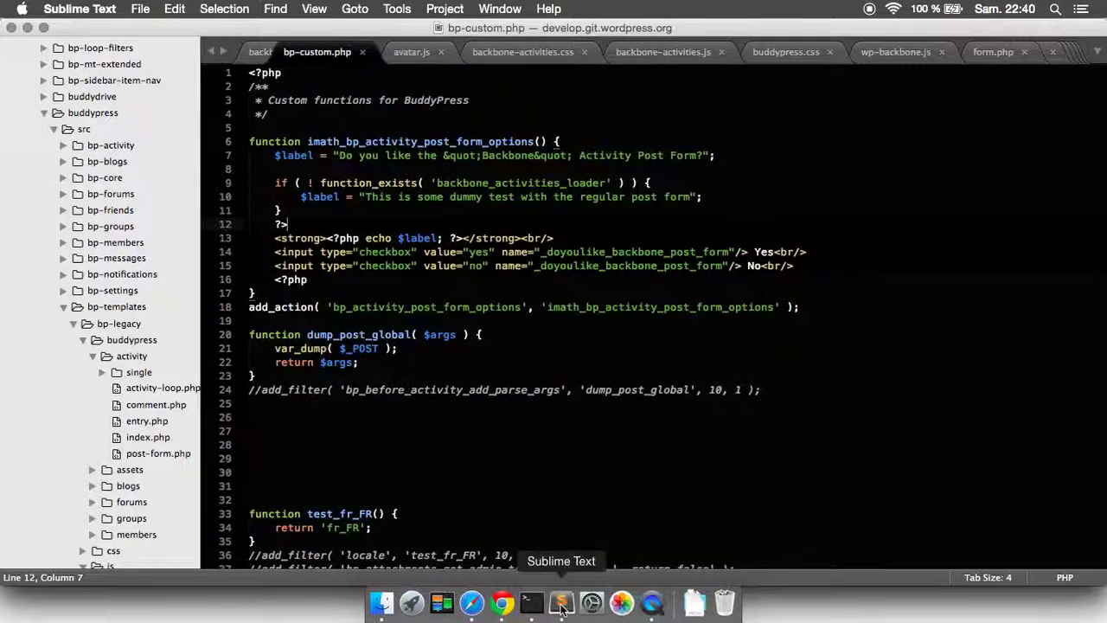
Back in Sublime Text, uncomment the add_filter line hooking dump_post_global to 'bp_before_activity_add_parse_args' and save bp-custom.php
{"action": "left_click", "coordinate": [561, 603]}
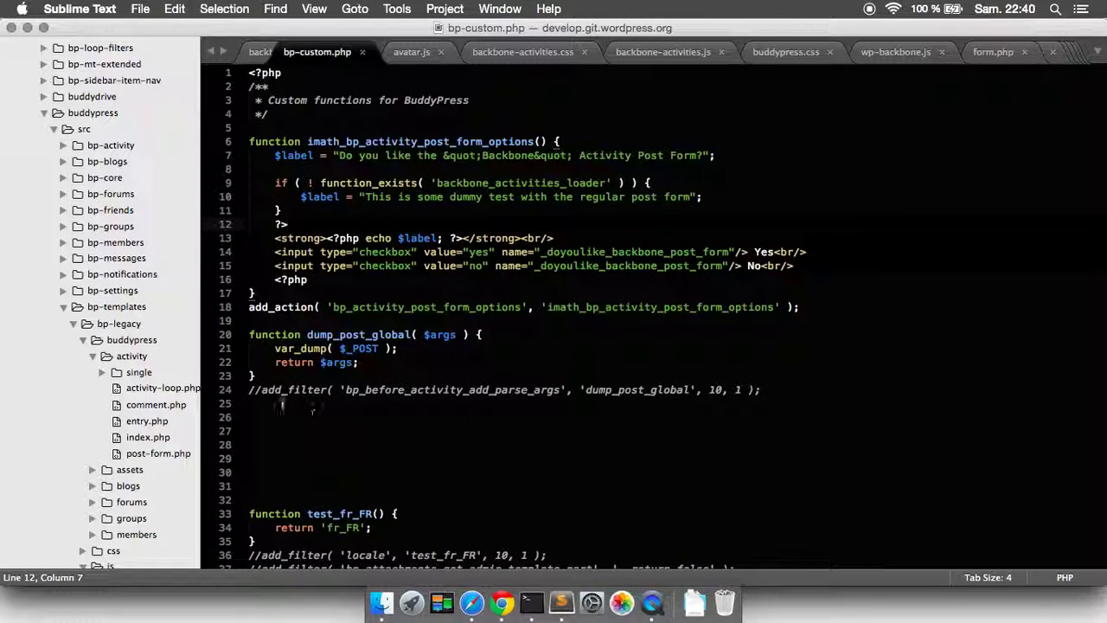
{"action": "left_click", "coordinate": [261, 391]}
{"action": "key", "text": "BackSpace"}
{"action": "key", "text": "BackSpace"}
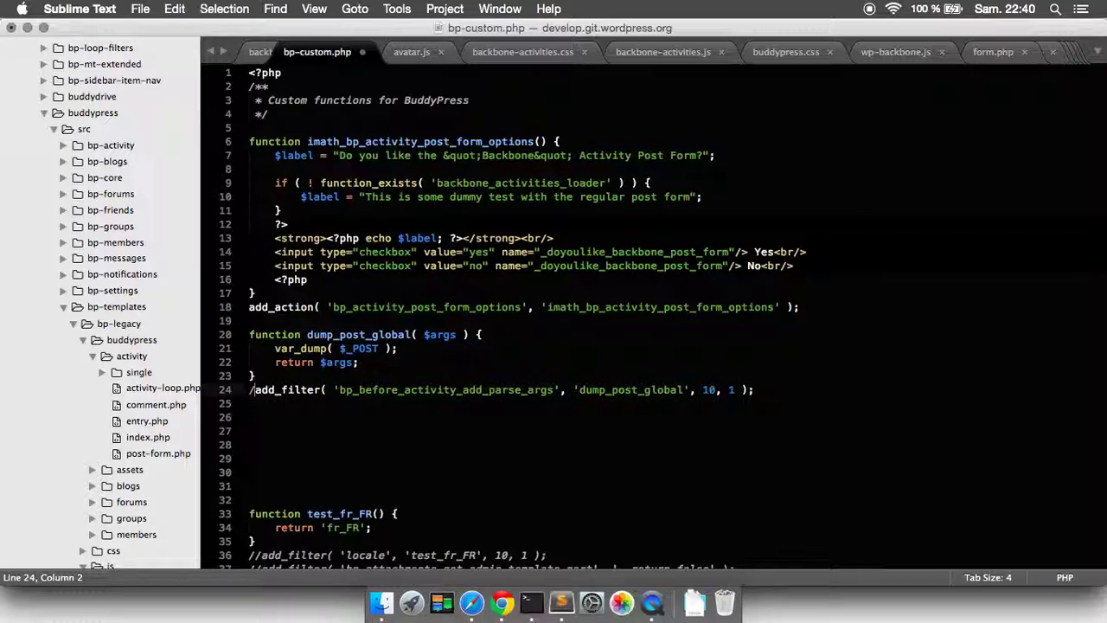
{"action": "key", "text": "super+s"}
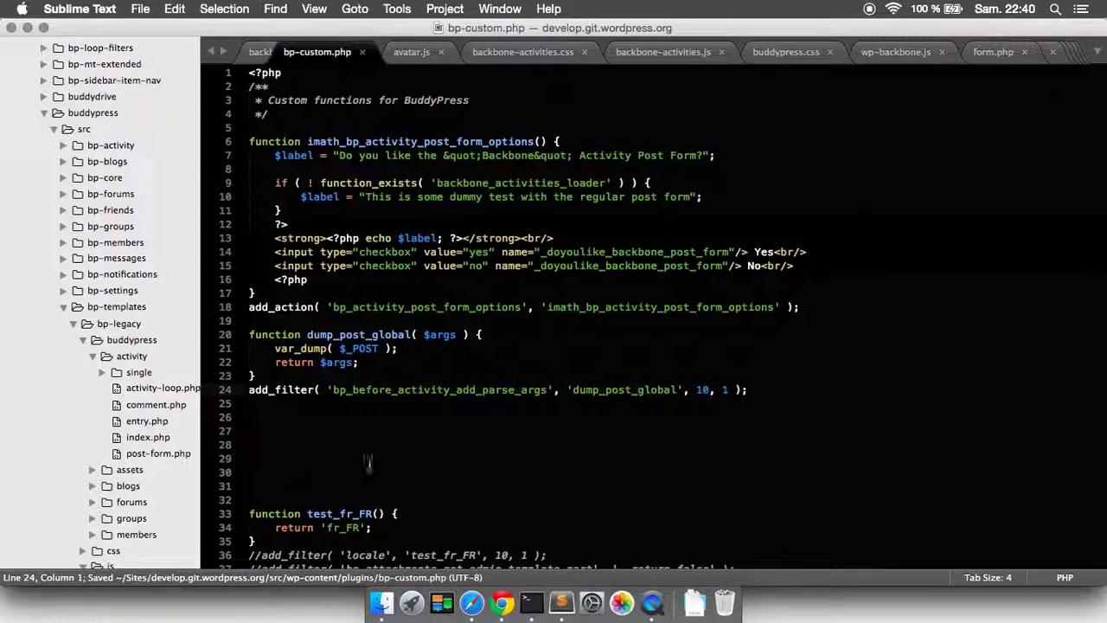
Glance at the form in Chrome, then highlight the Yes checkbox's name, _doyoulike_backbone_post_form, in bp-custom.php in Sublime Text
{"action": "left_click", "coordinate": [501, 605]}
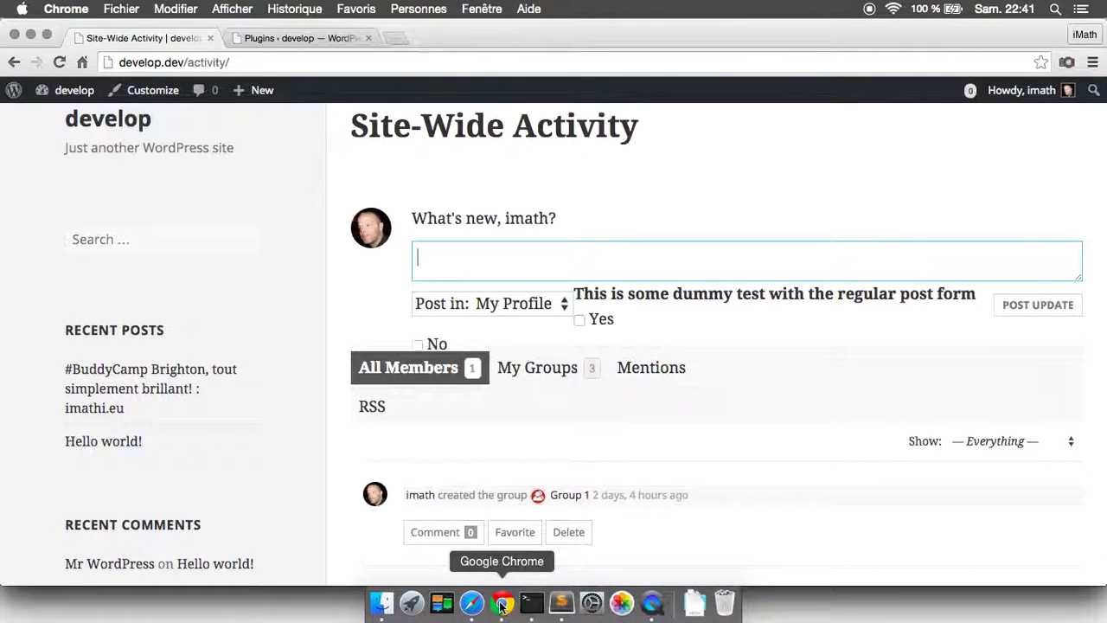
{"action": "left_click", "coordinate": [561, 602]}
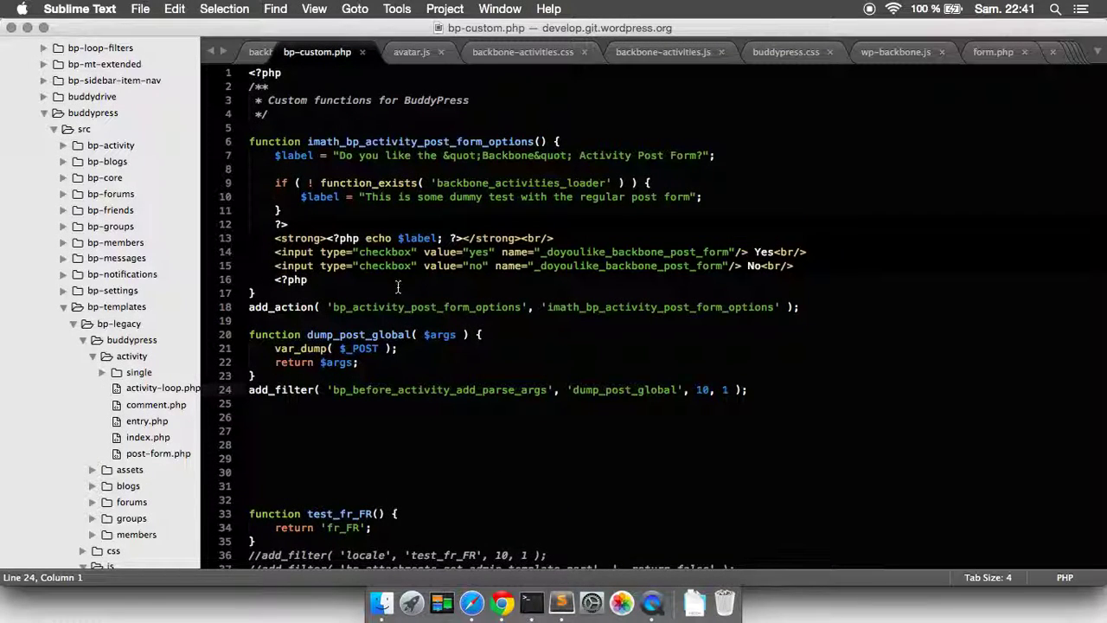
{"action": "left_click_drag", "start_coordinate": [540, 253], "coordinate": [729, 252]}
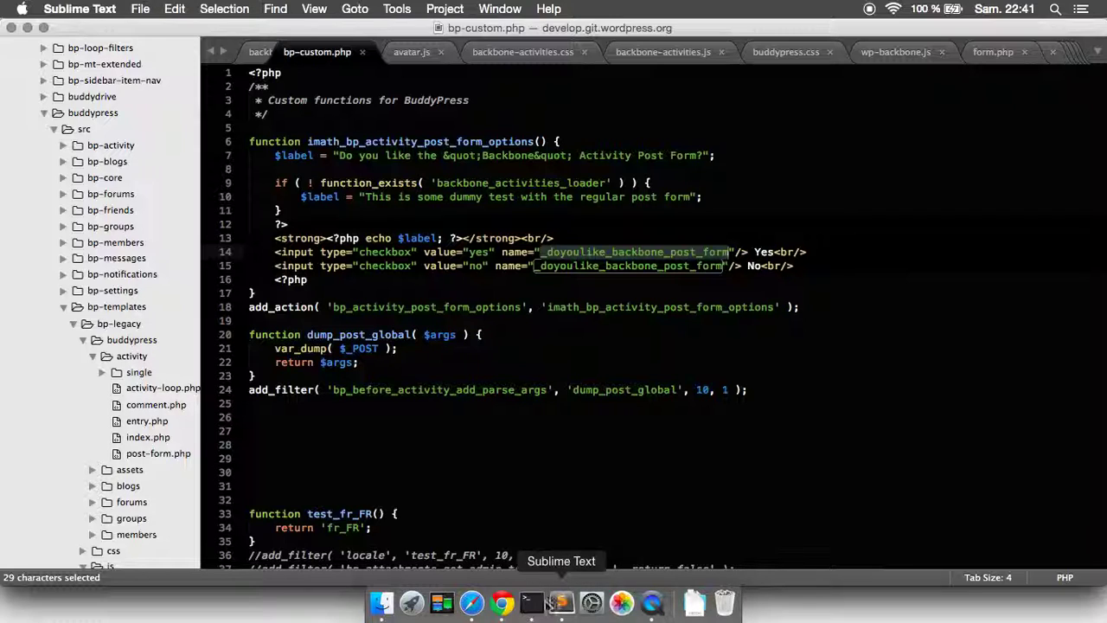
In Chrome, write "Regular post form" as the update, tick Yes and post it to My Profile
{"action": "left_click", "coordinate": [503, 603]}
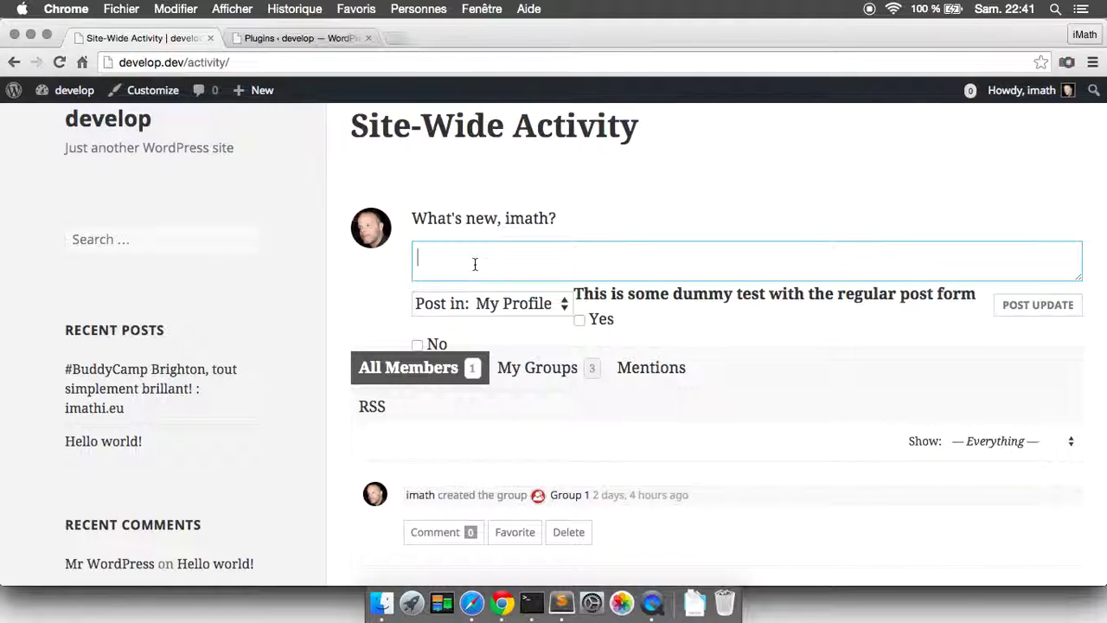
{"action": "type", "text": "Regula"}
{"action": "type", "text": "r o"}
{"action": "type", "text": "post form"}
{"action": "left_click", "coordinate": [579, 321]}
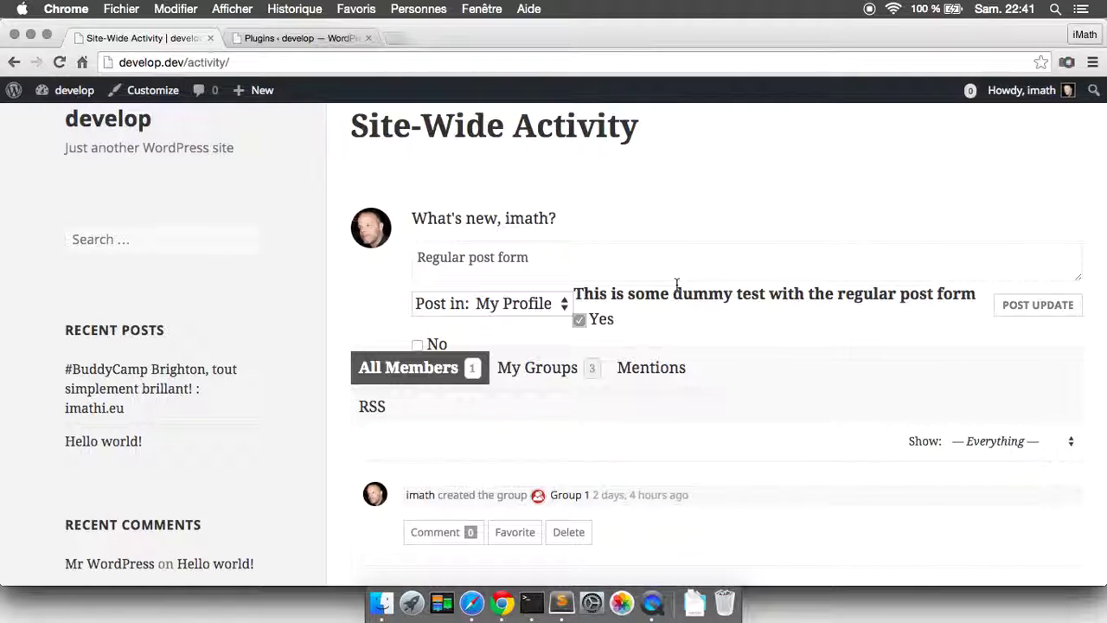
{"action": "scroll", "coordinate": [897, 312], "scroll_direction": "down", "scroll_amount": 2}
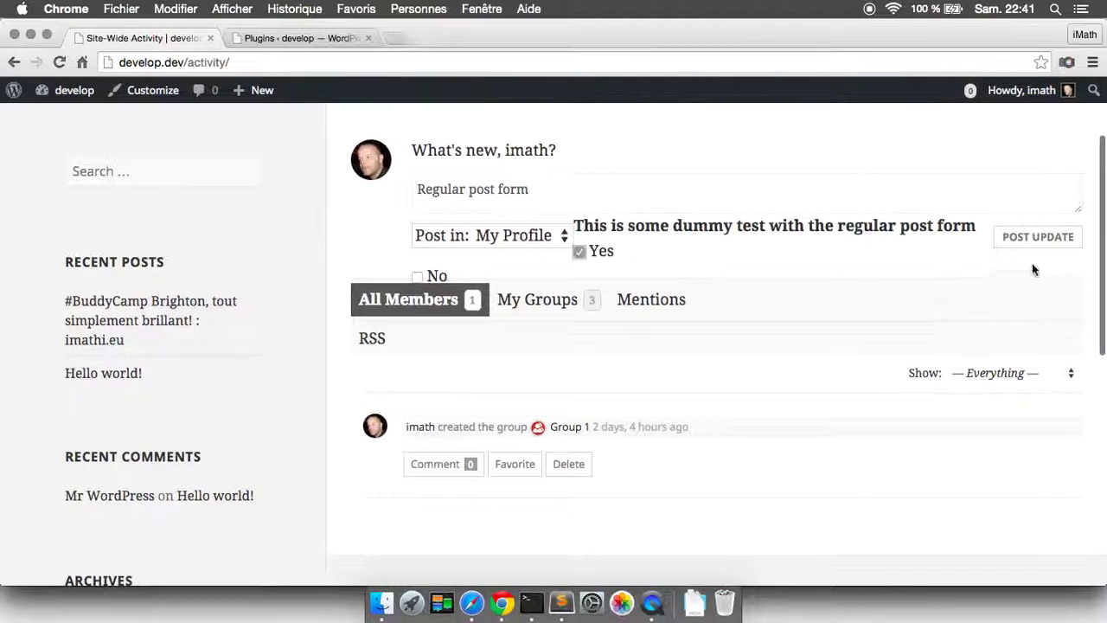
{"action": "left_click", "coordinate": [1038, 237]}
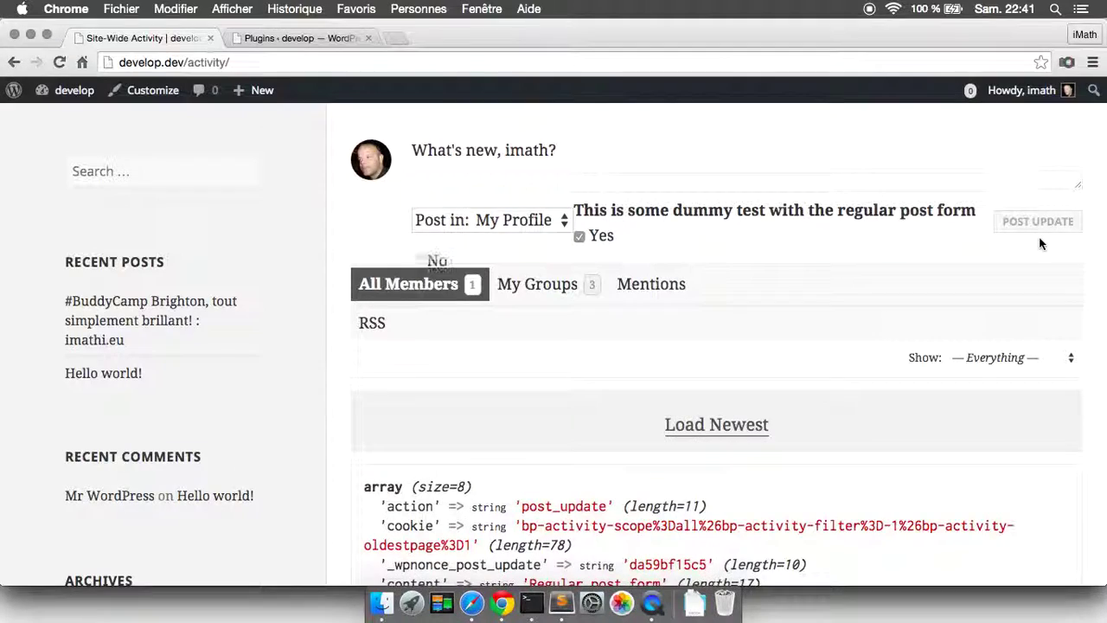
Examine the dumped POST array above the new update and compare its keys with the checkbox name in bp-custom.php
{"action": "scroll", "coordinate": [892, 388], "scroll_direction": "down", "scroll_amount": 8}
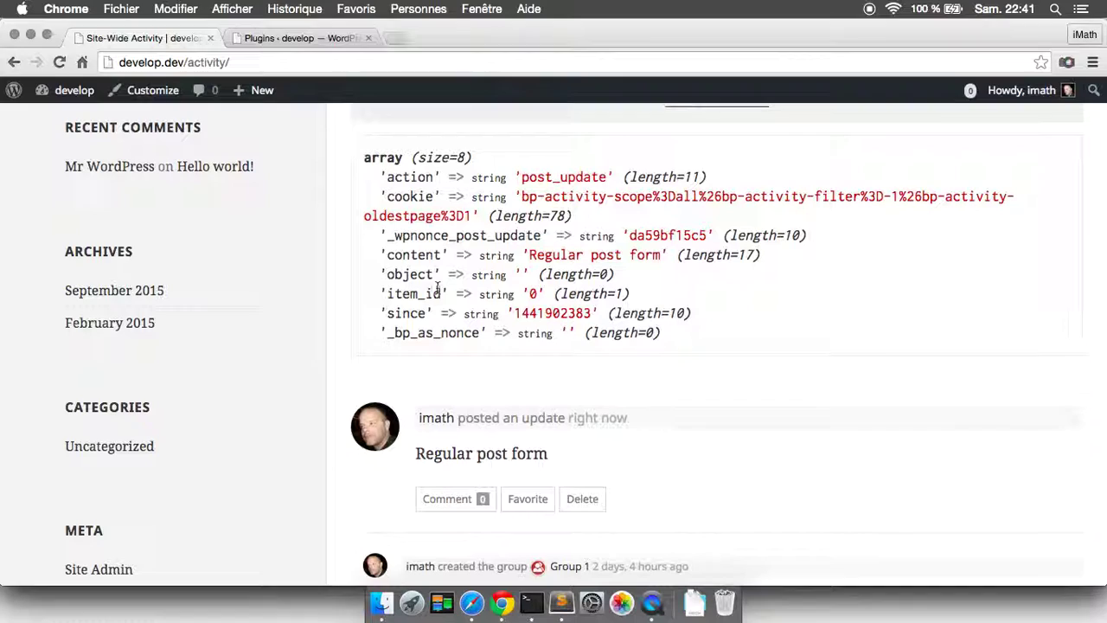
{"action": "scroll", "coordinate": [437, 288], "scroll_direction": "up", "scroll_amount": 2}
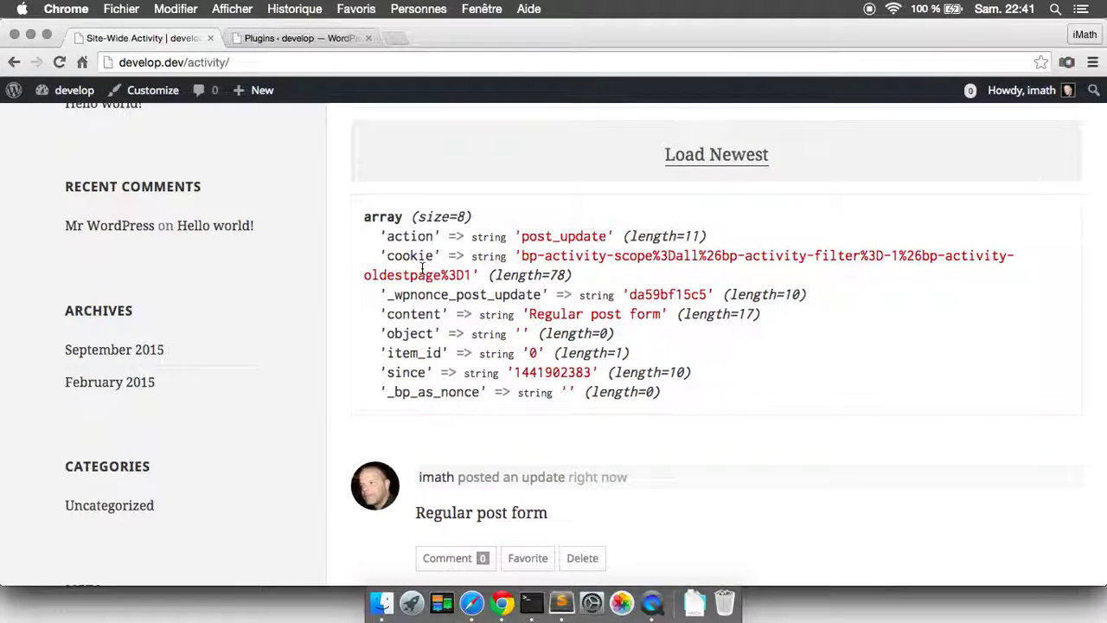
{"action": "scroll", "coordinate": [422, 268], "scroll_direction": "down", "scroll_amount": 2}
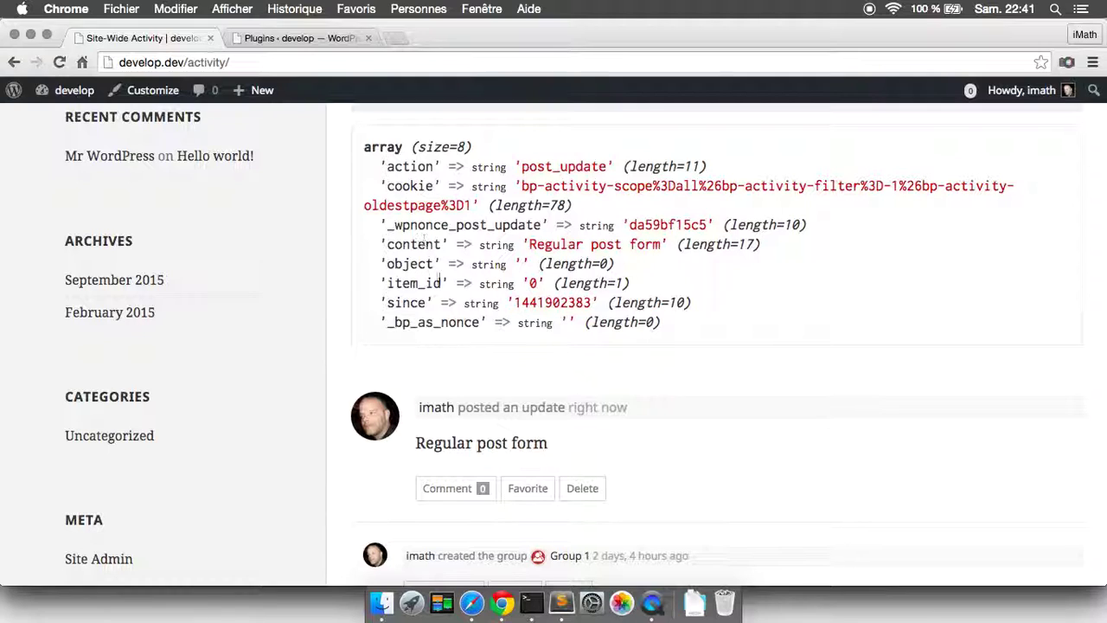
{"action": "left_click", "coordinate": [562, 603]}
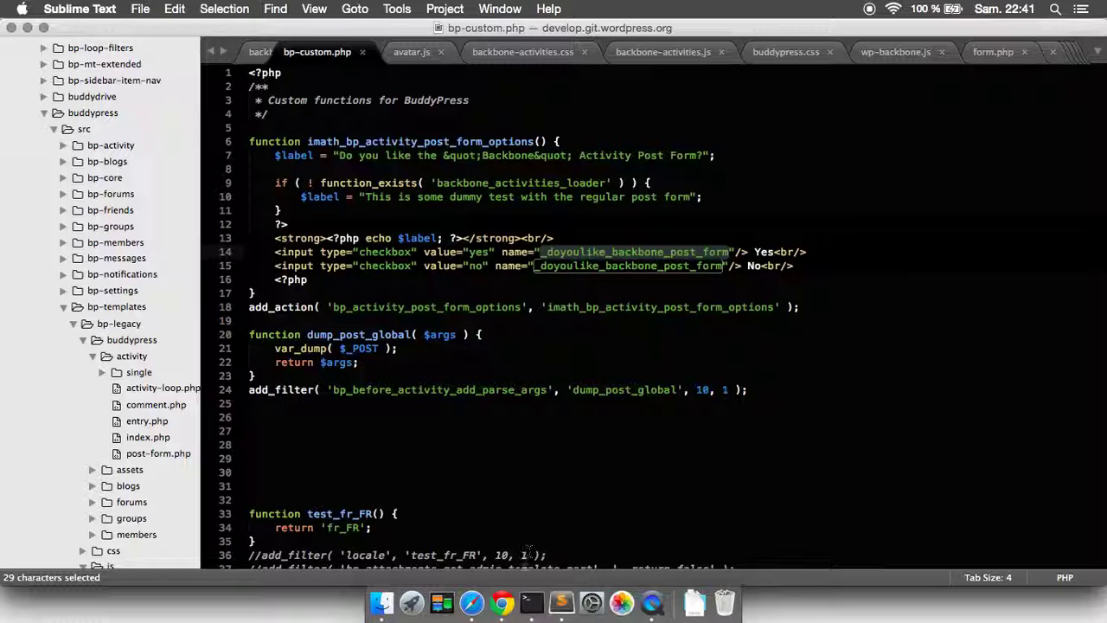
{"action": "left_click", "coordinate": [502, 603]}
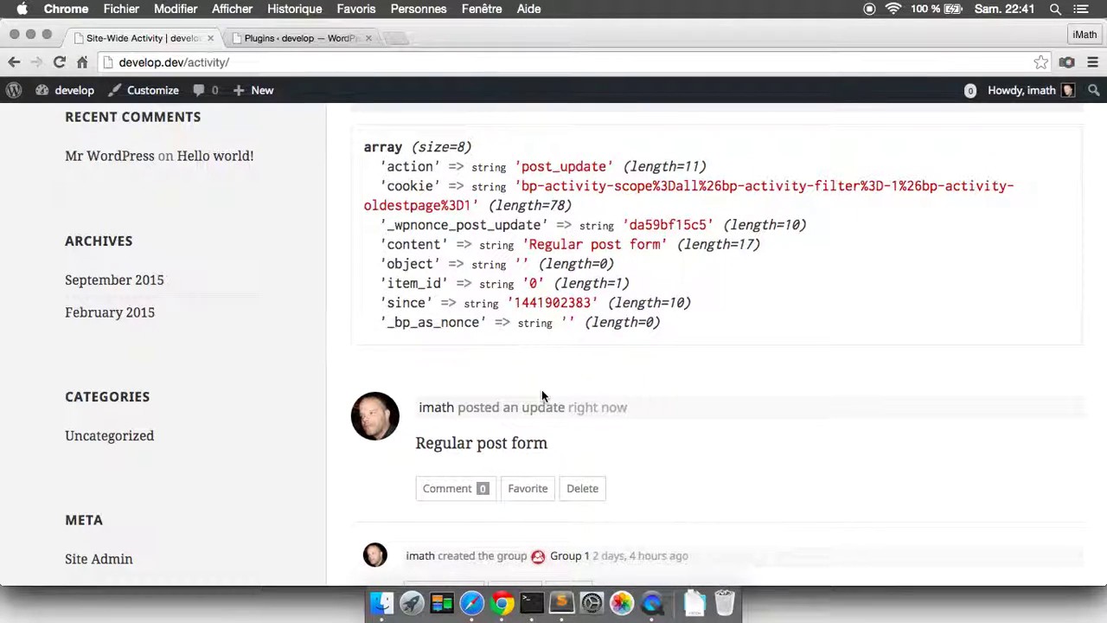
{"action": "left_click", "coordinate": [566, 487]}
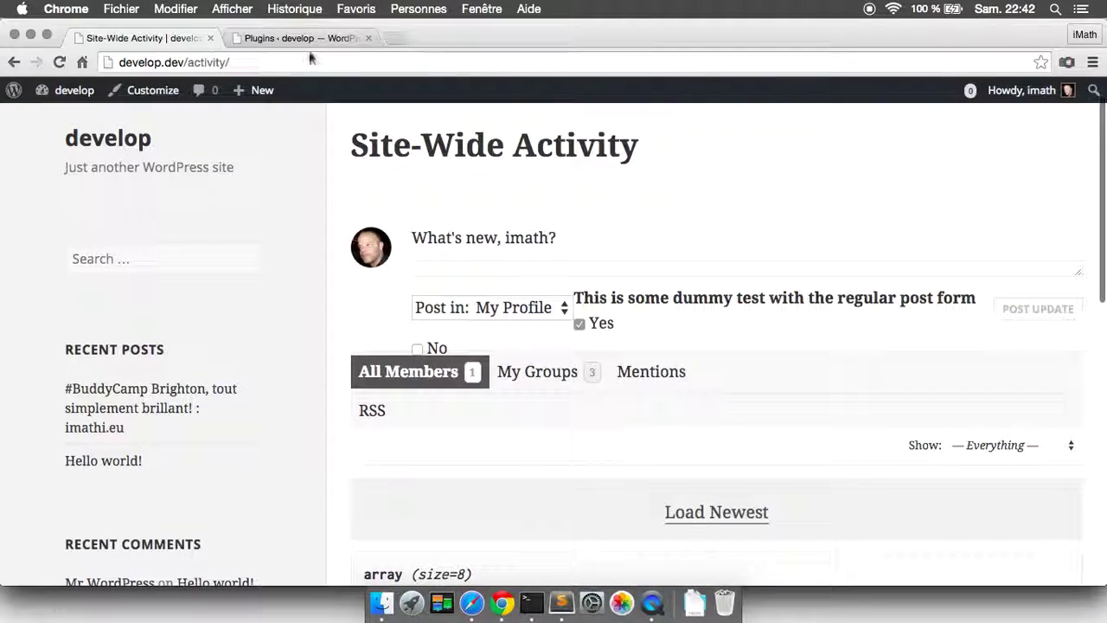
Activate the Backbone Activities plugin and reload the Site-Wide Activity page
{"action": "left_click", "coordinate": [299, 38]}
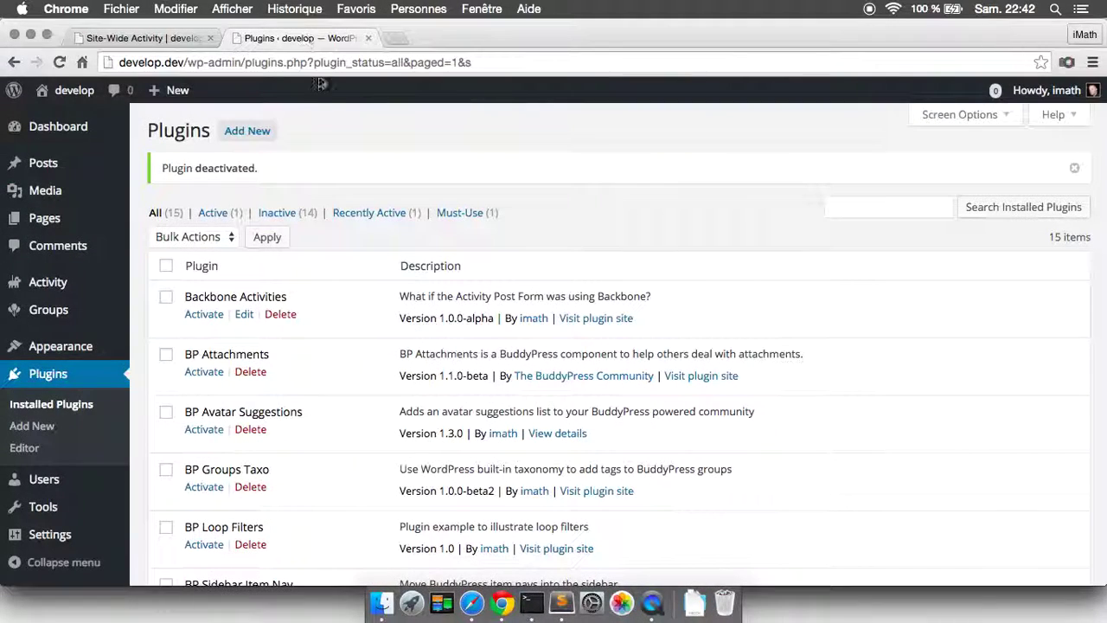
{"action": "left_click", "coordinate": [204, 316]}
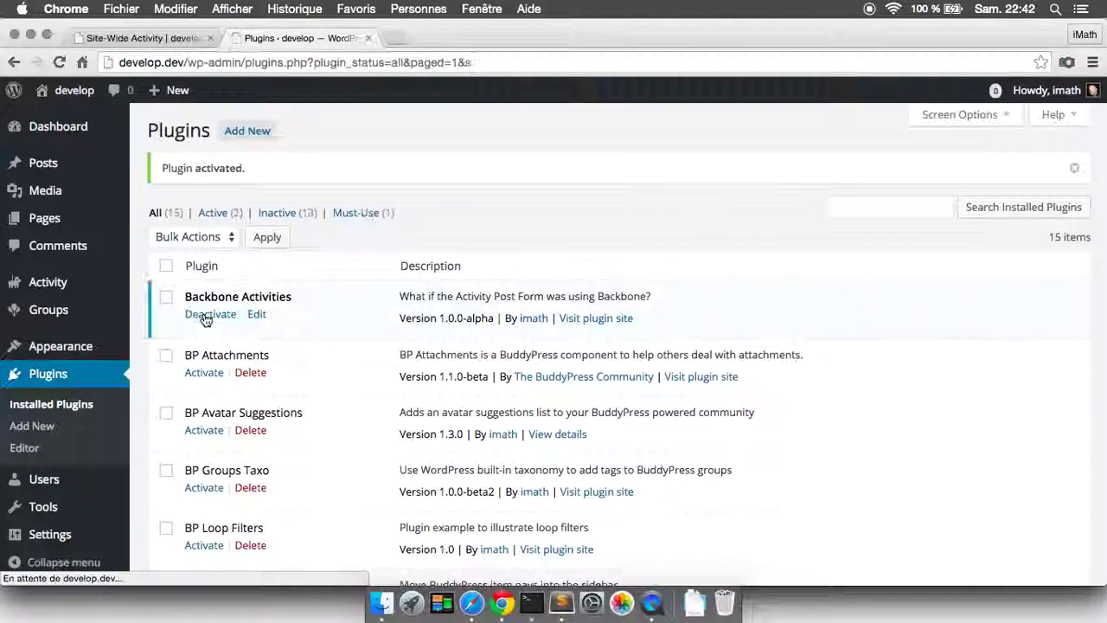
{"action": "left_click", "coordinate": [153, 41]}
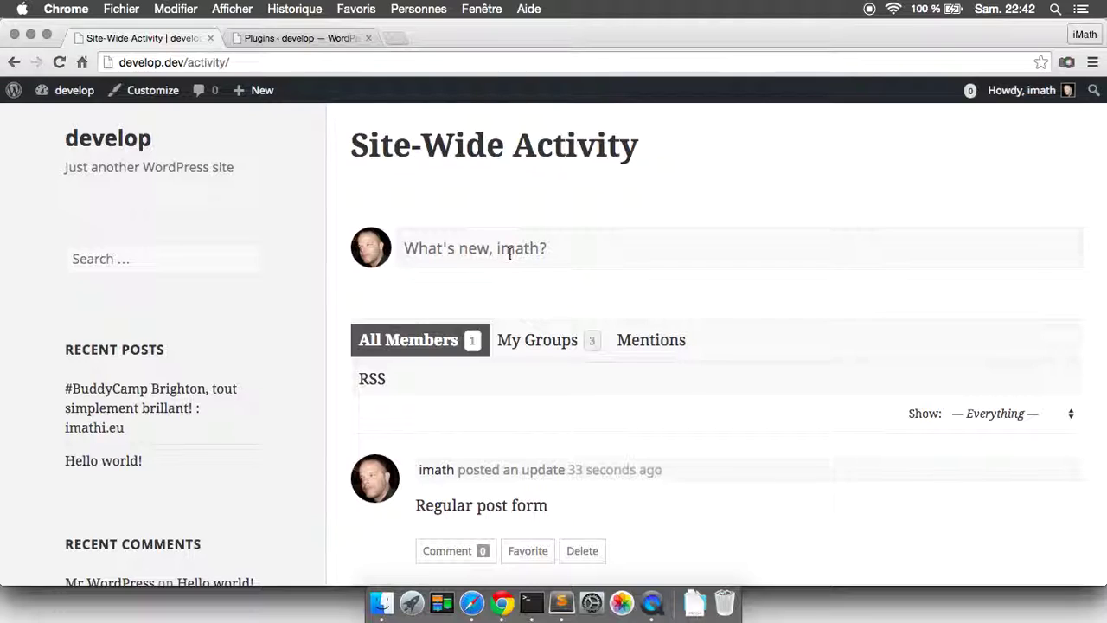
Review the active hook lines of bp-custom.php in Sublime Text and return to the activity page in Chrome
{"action": "left_click", "coordinate": [560, 603]}
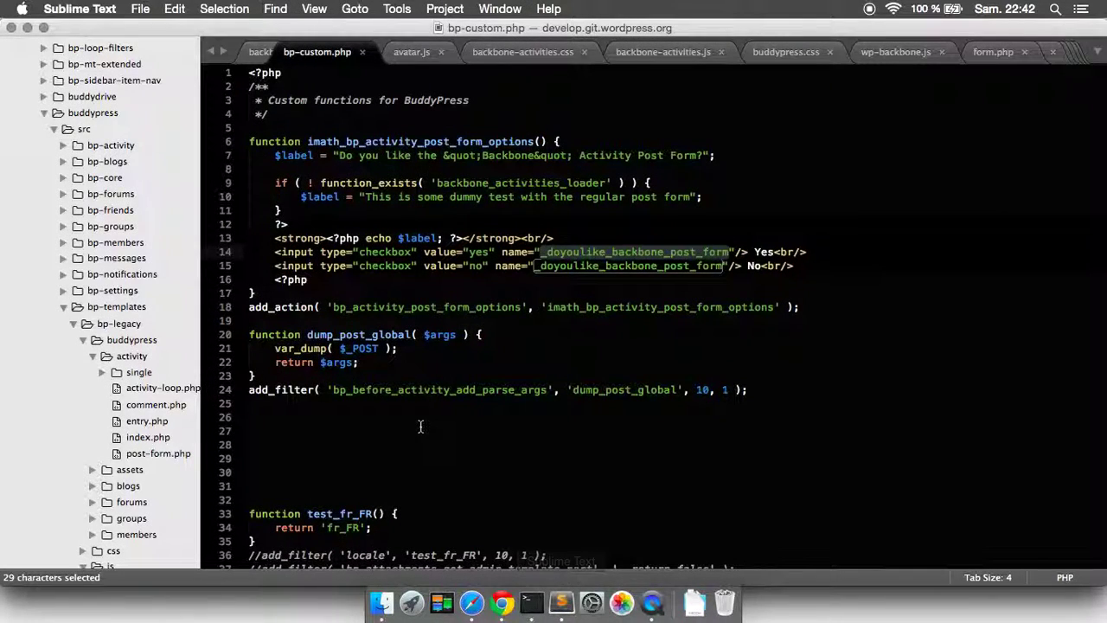
{"action": "left_click", "coordinate": [391, 307]}
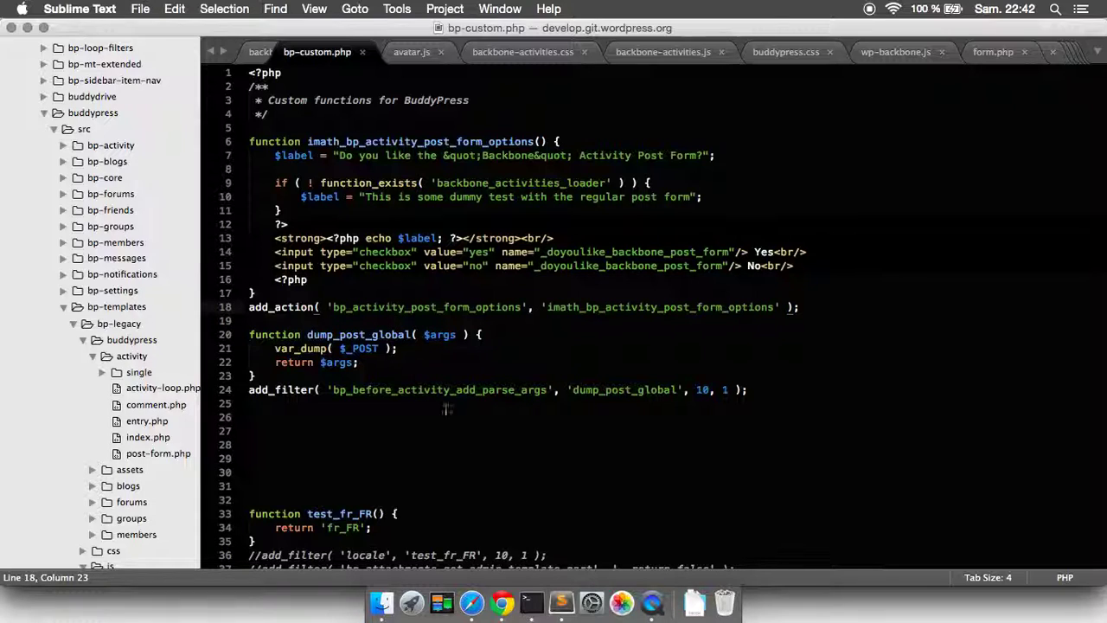
{"action": "left_click", "coordinate": [501, 603]}
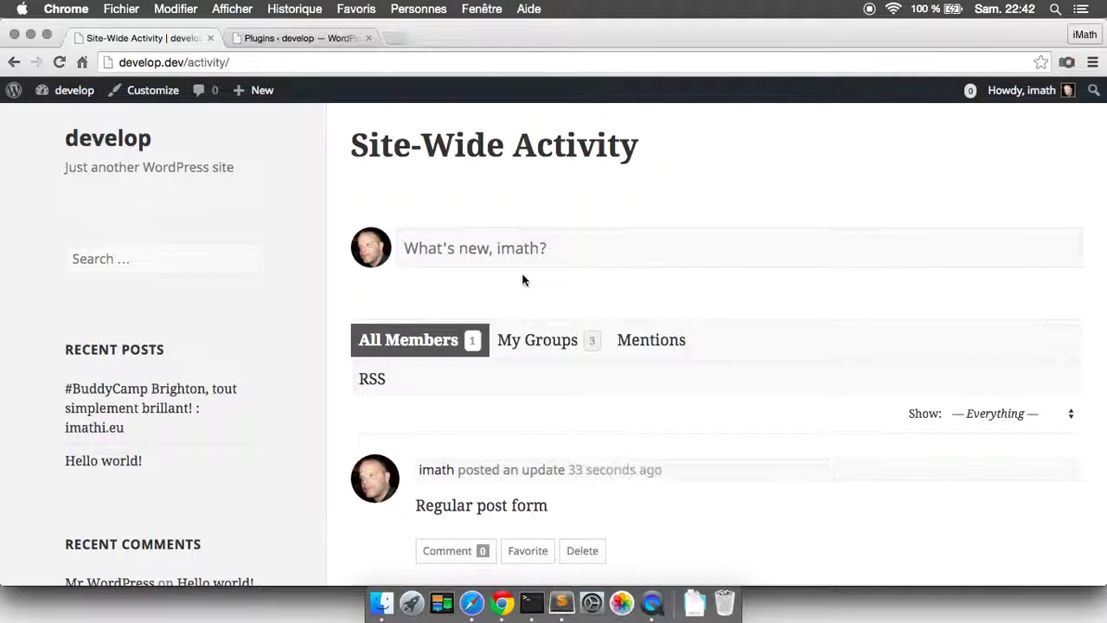
Write "Backbone Post form" as a new activity update and leave only Yes ticked for the Backbone question
{"action": "left_click", "coordinate": [529, 249]}
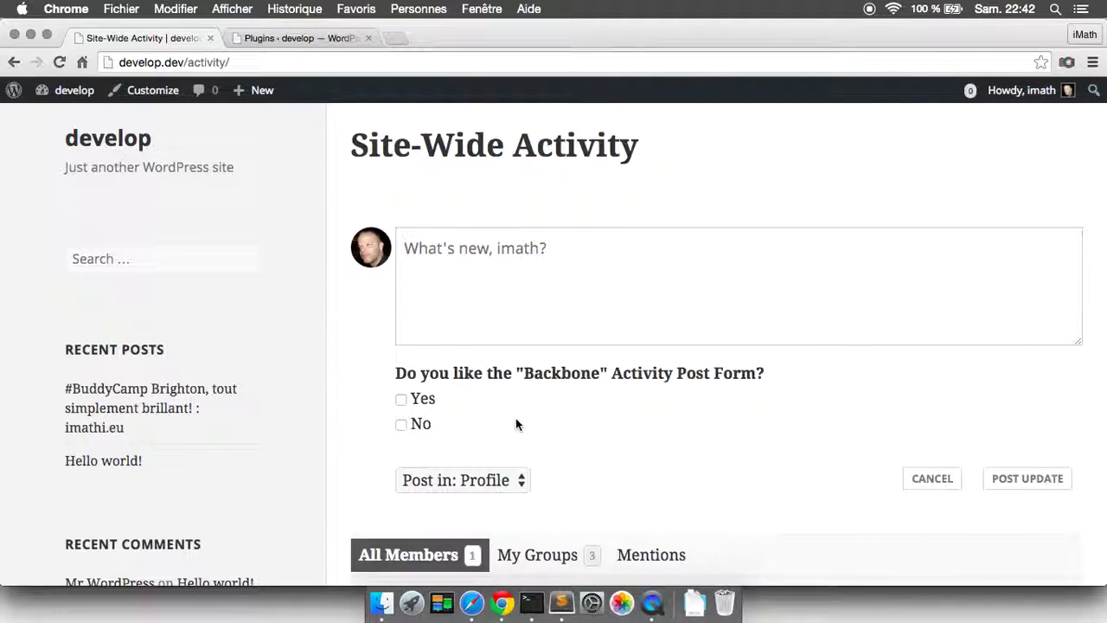
{"action": "scroll", "coordinate": [515, 418], "scroll_direction": "down", "scroll_amount": 2}
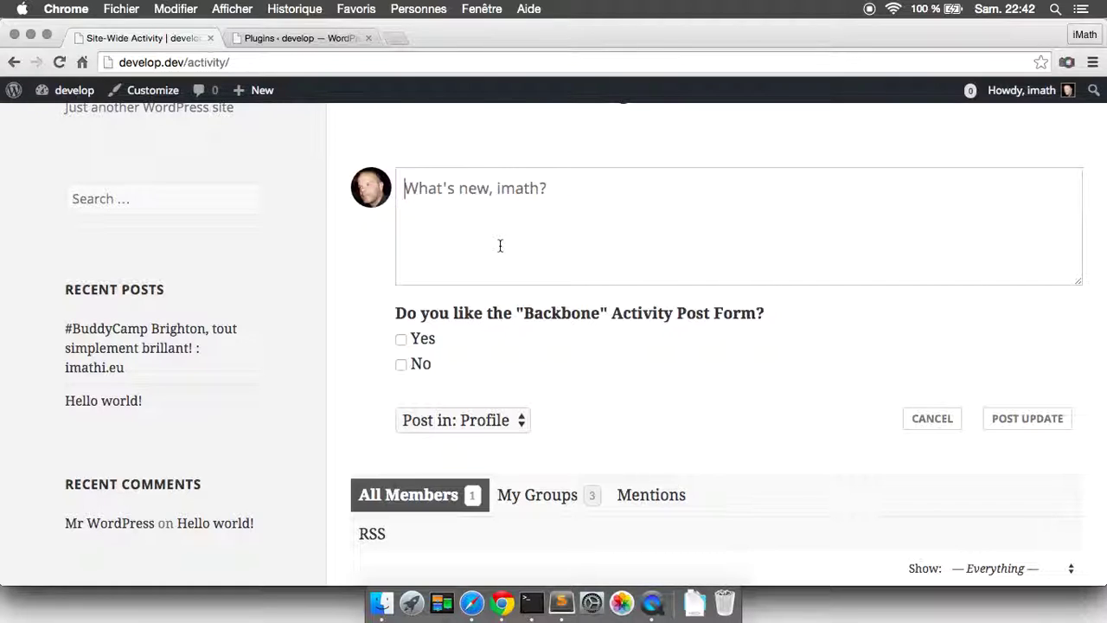
{"action": "type", "text": "Backbo"}
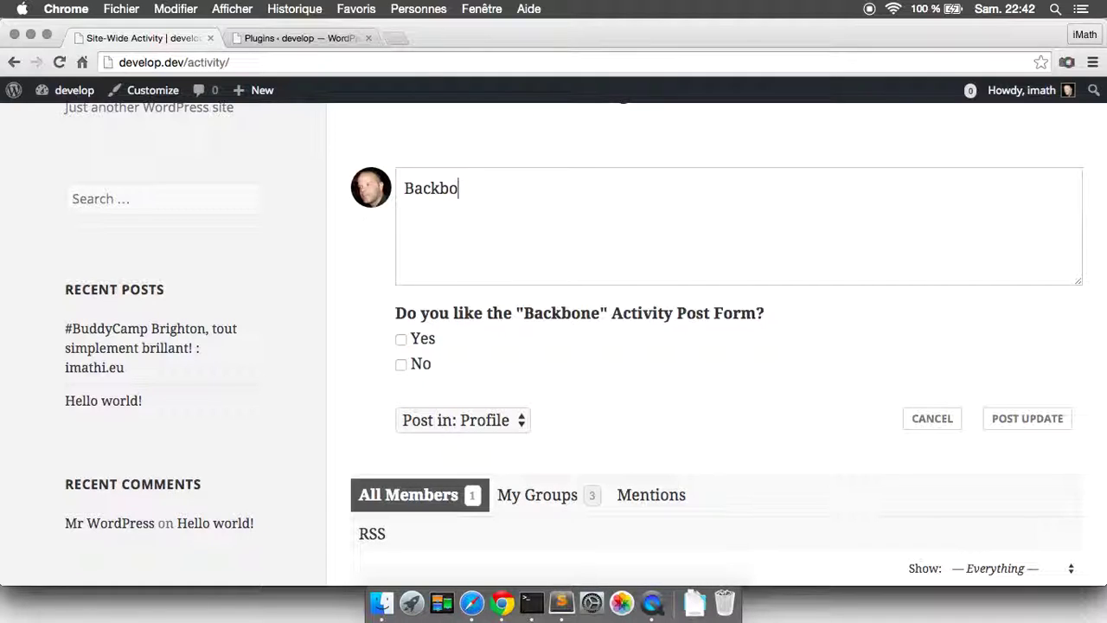
{"action": "type", "text": "ne Post form"}
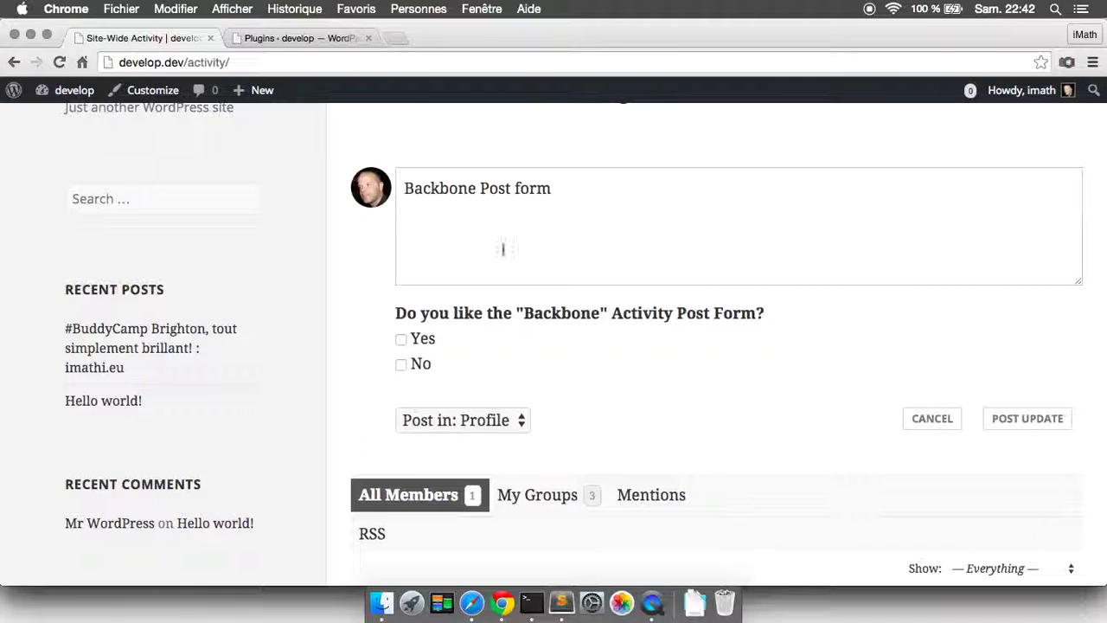
{"action": "left_click", "coordinate": [401, 340]}
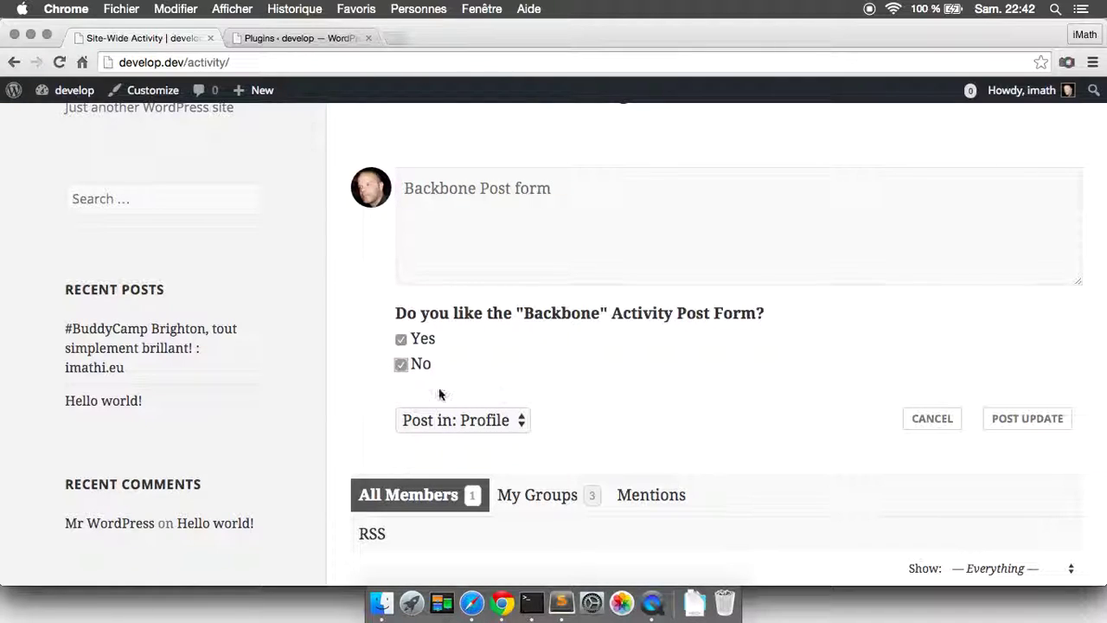
{"action": "left_click", "coordinate": [401, 365]}
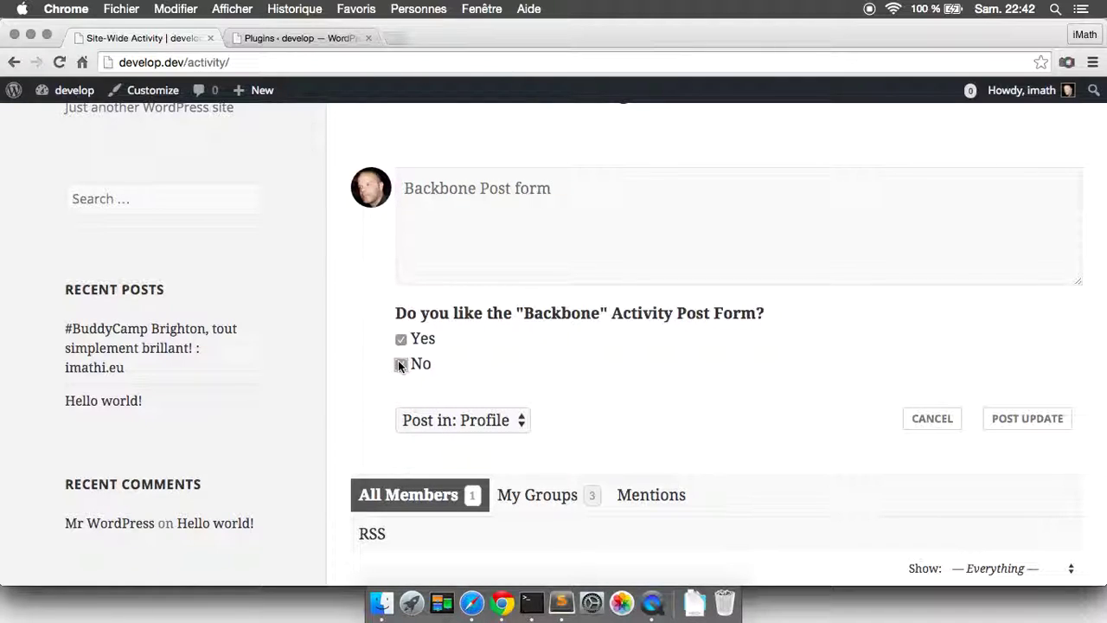
Set the update to be posted in a group, choose Group 1 as the target and publish it
{"action": "left_click", "coordinate": [520, 427]}
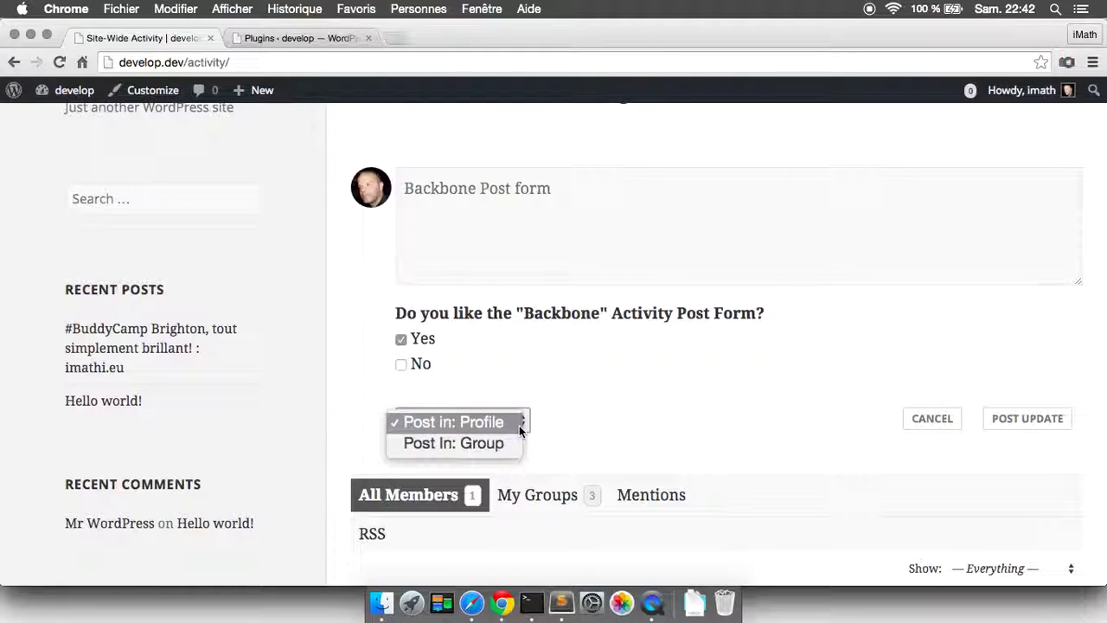
{"action": "left_click", "coordinate": [510, 441]}
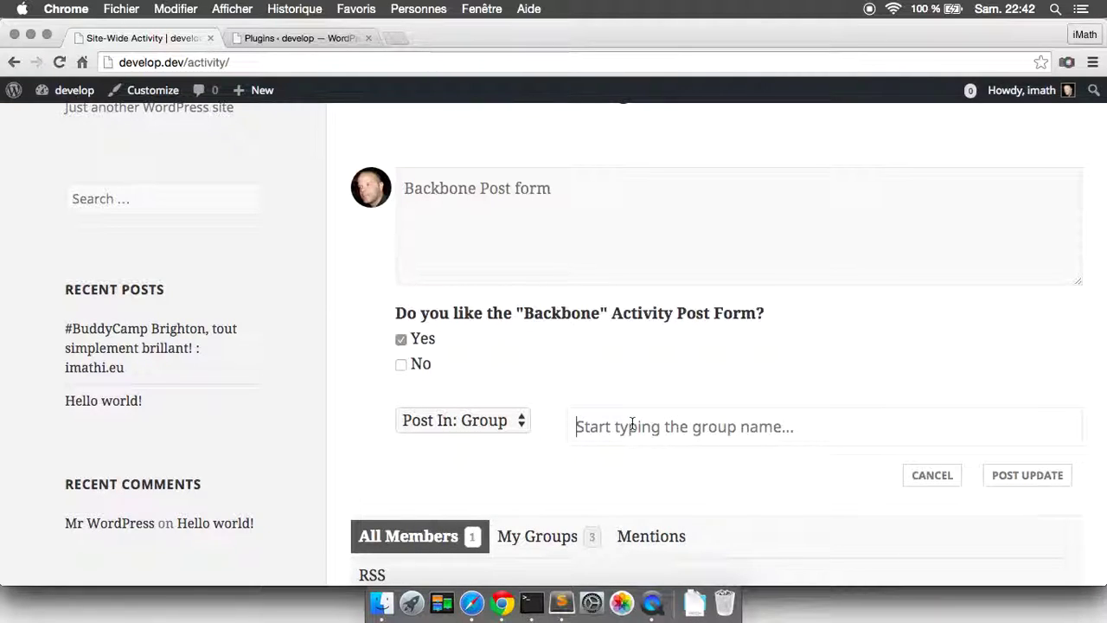
{"action": "type", "text": "Group"}
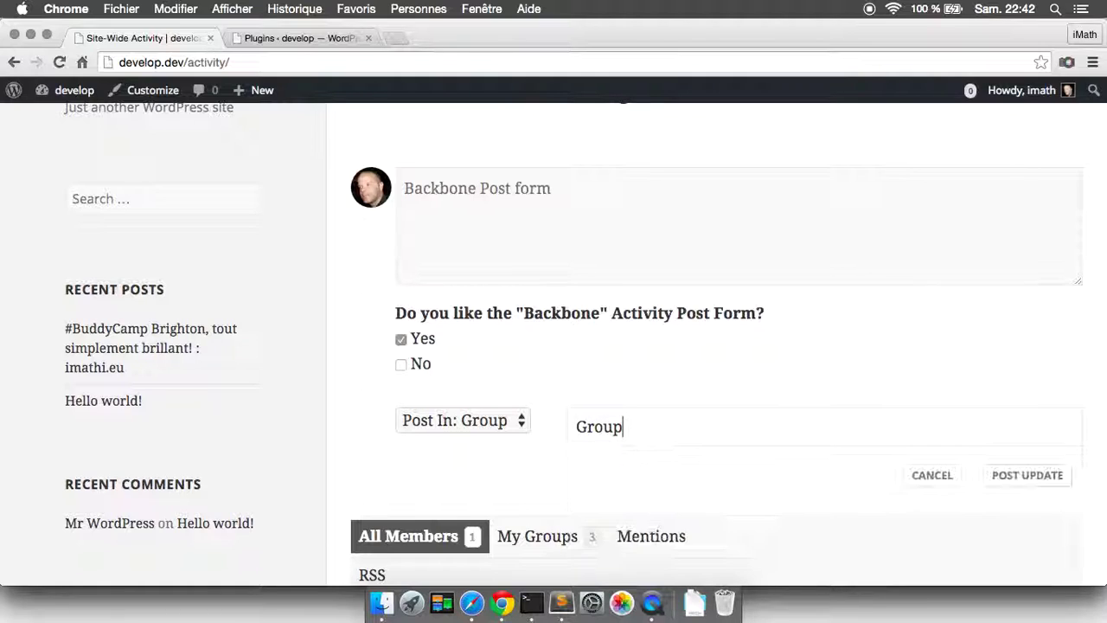
{"action": "type", "text": " 1"}
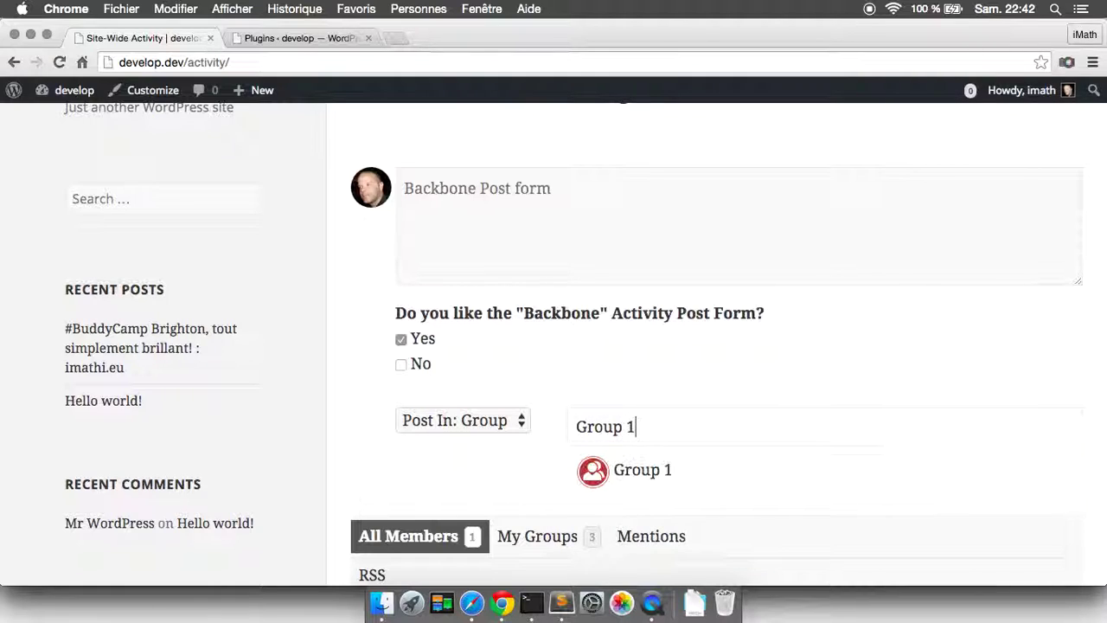
{"action": "left_click", "coordinate": [632, 470]}
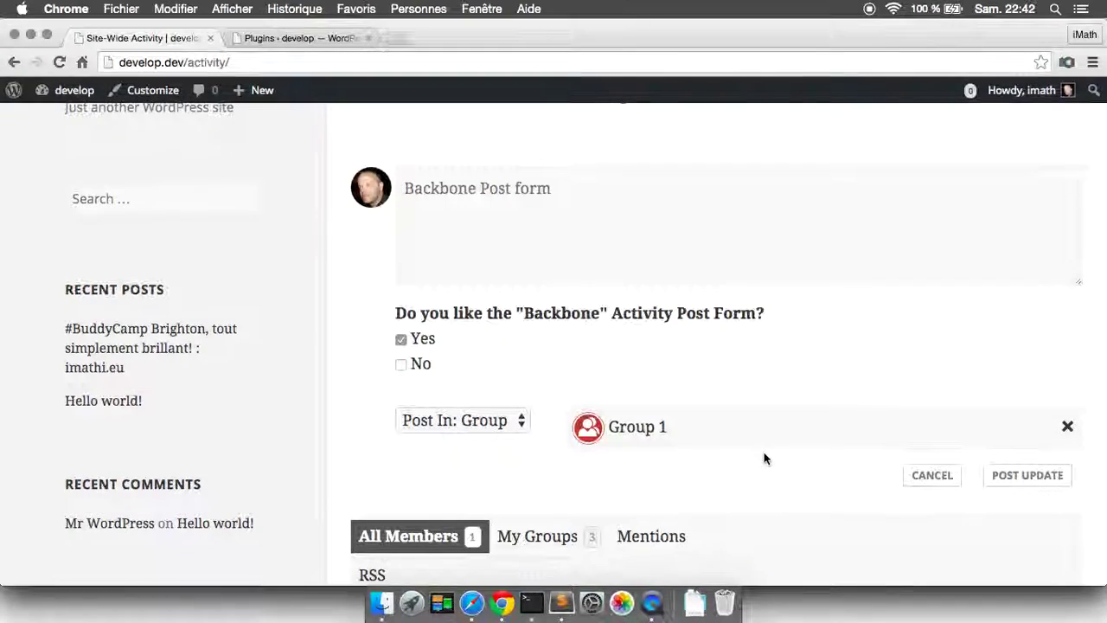
{"action": "scroll", "coordinate": [763, 458], "scroll_direction": "down", "scroll_amount": 3}
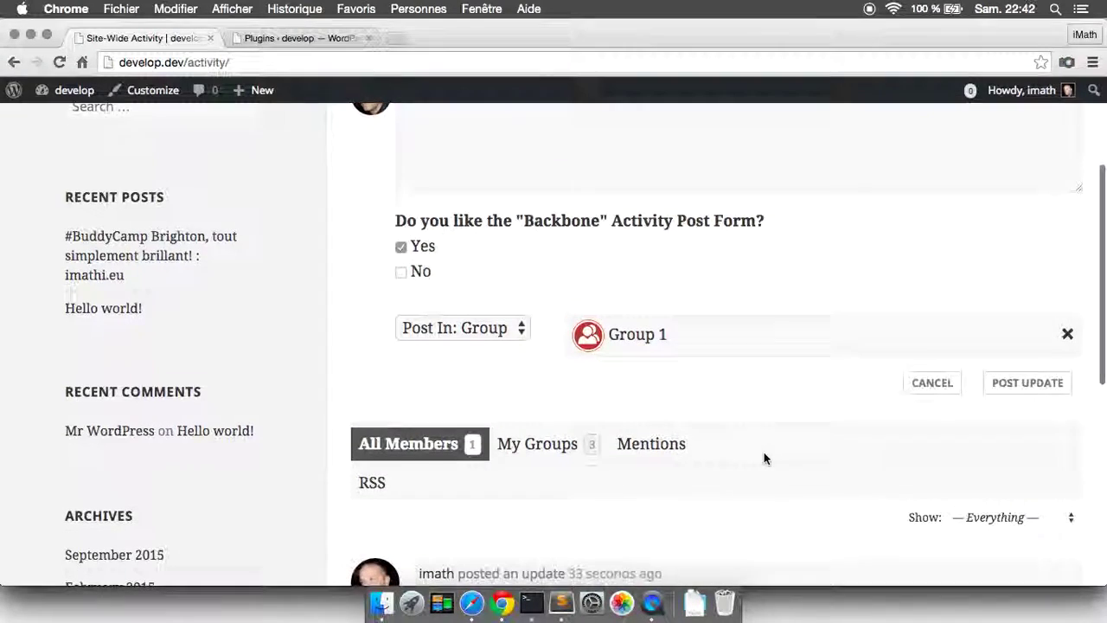
{"action": "left_click", "coordinate": [1011, 381]}
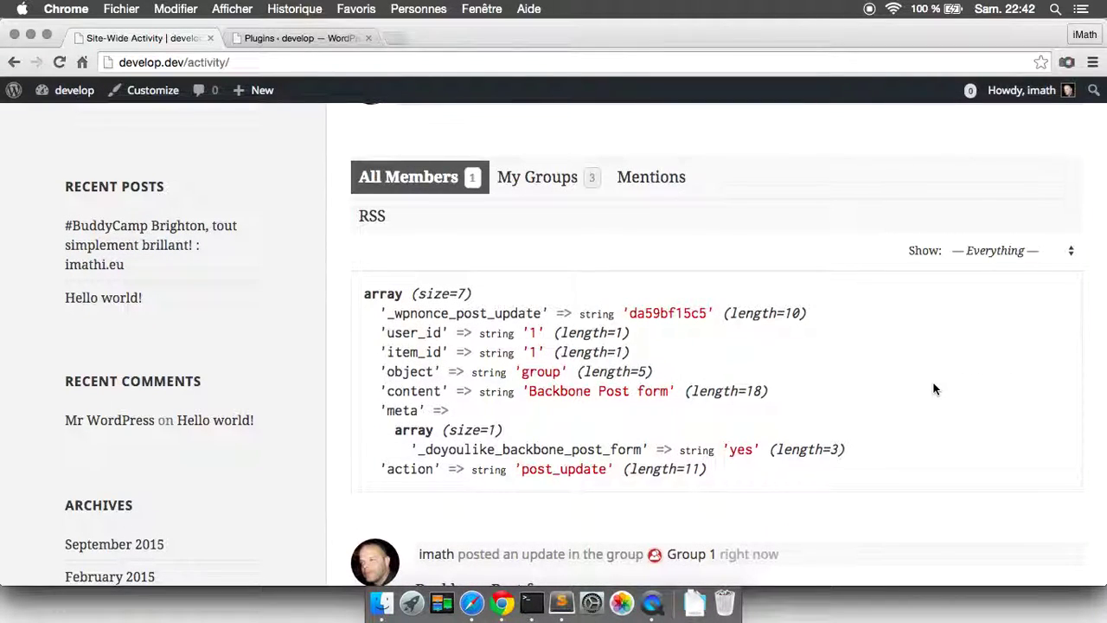
Examine the dumped POST array above the new group update, especially its meta entry and the custom checkbox key and value
{"action": "scroll", "coordinate": [933, 387], "scroll_direction": "down", "scroll_amount": 3}
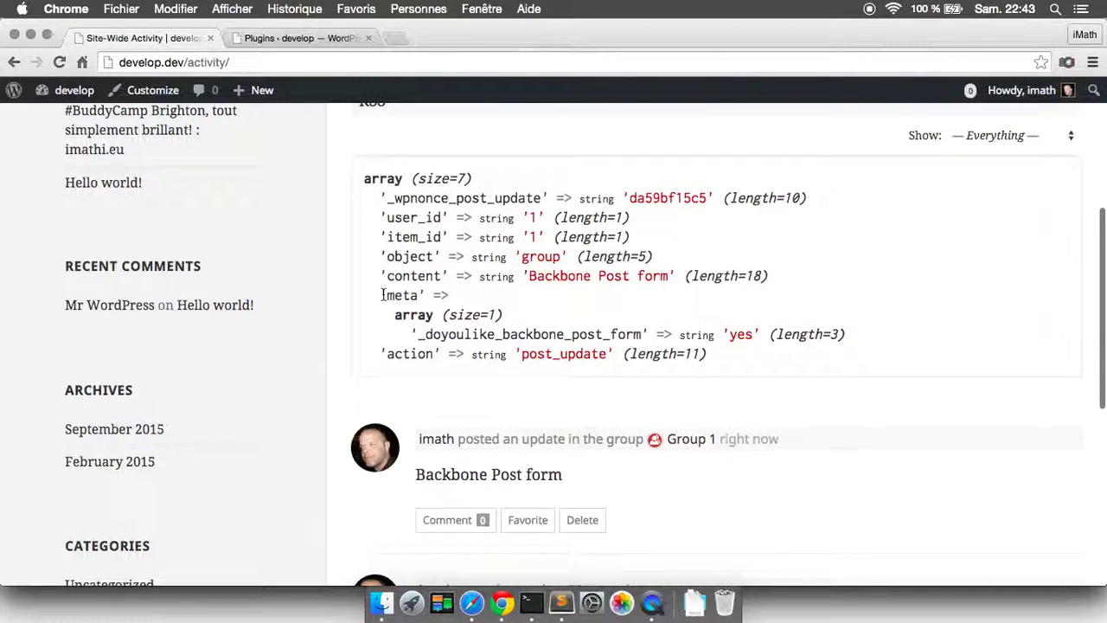
{"action": "left_click_drag", "start_coordinate": [383, 294], "coordinate": [424, 295]}
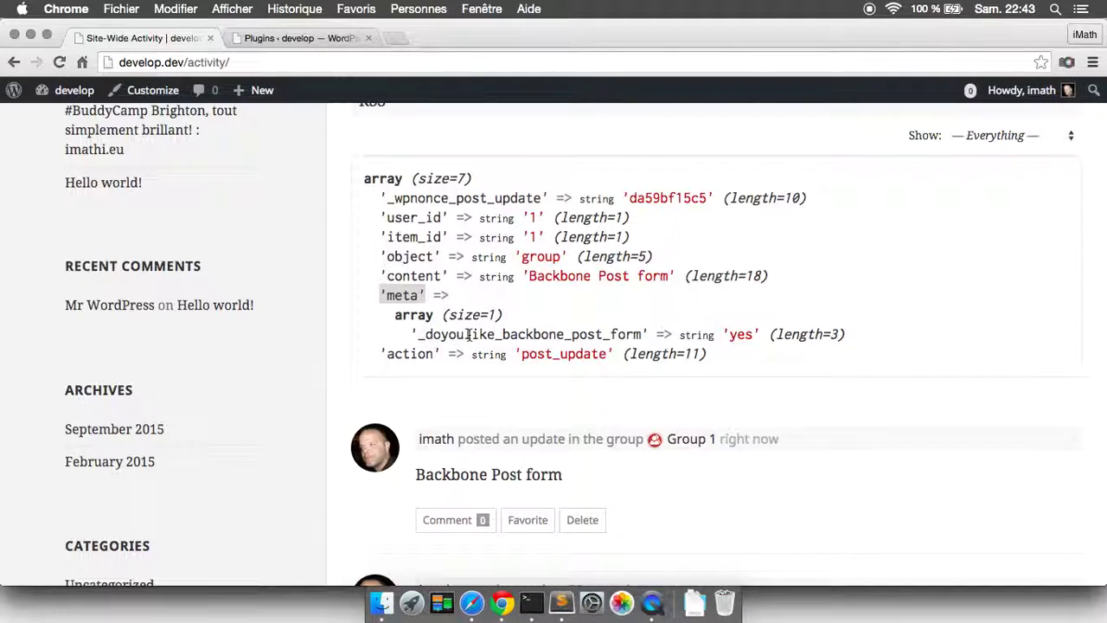
{"action": "left_click_drag", "start_coordinate": [415, 334], "coordinate": [755, 338]}
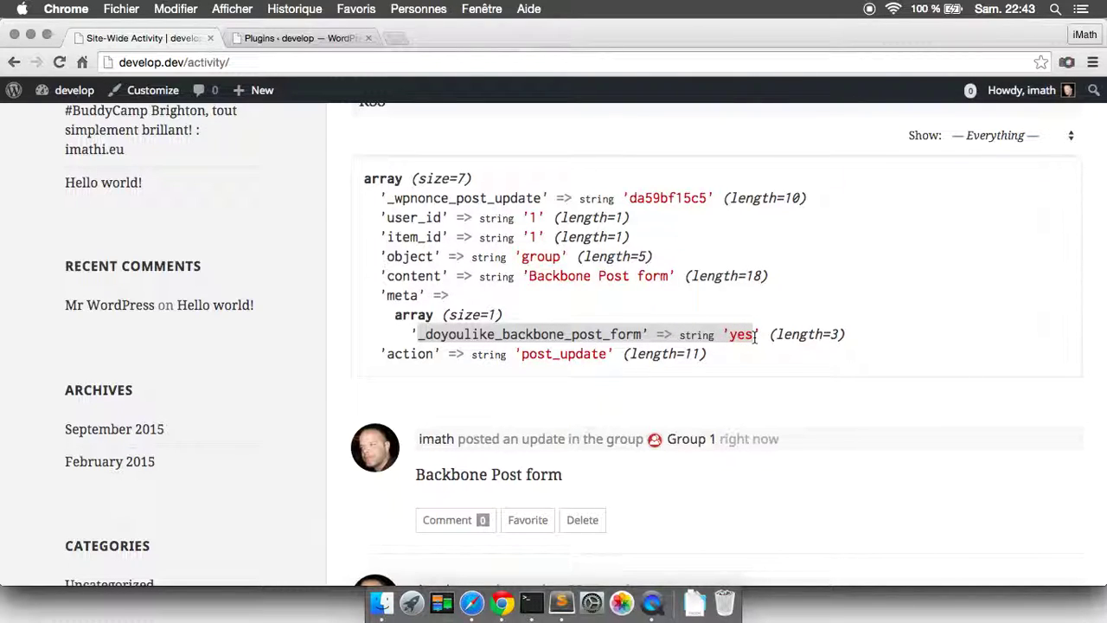
{"action": "scroll", "coordinate": [755, 339], "scroll_direction": "up", "scroll_amount": 5}
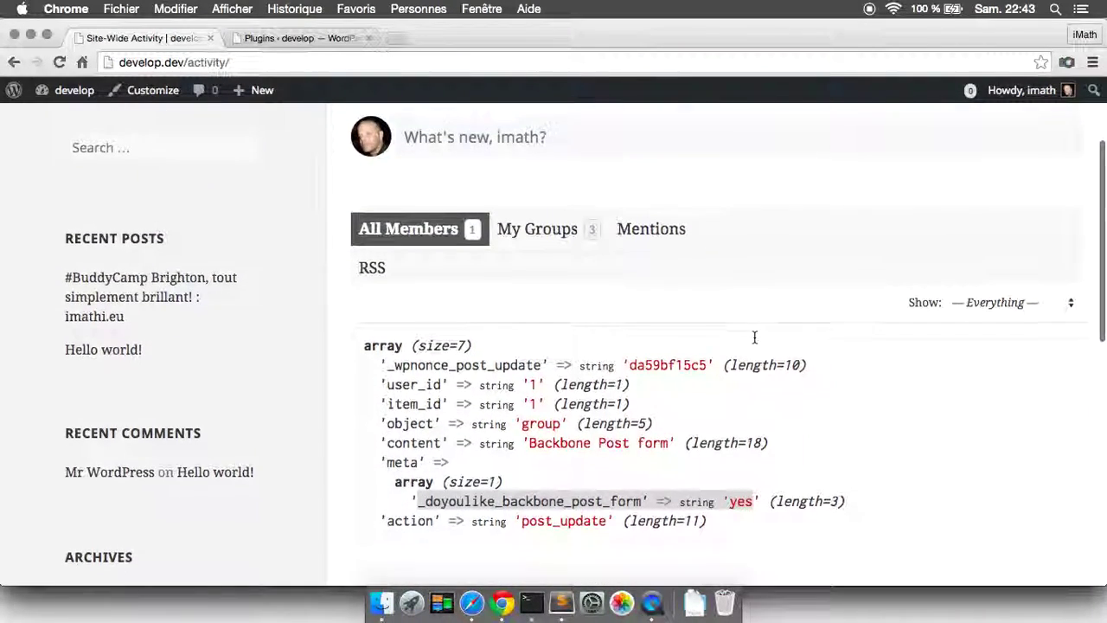
{"action": "scroll", "coordinate": [753, 338], "scroll_direction": "down", "scroll_amount": 5}
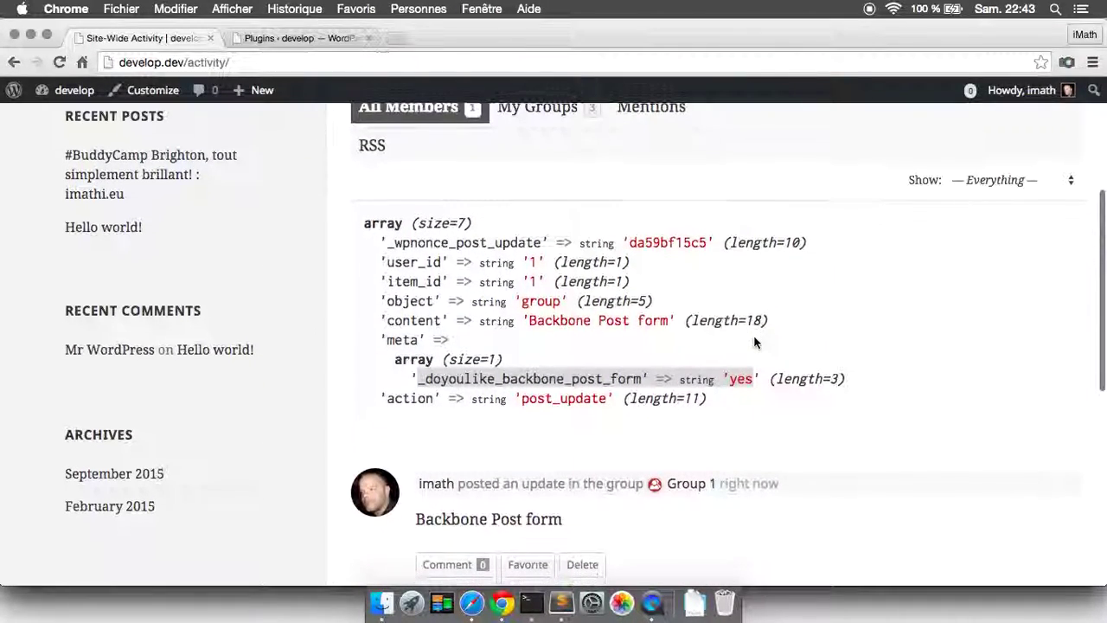
{"action": "scroll", "coordinate": [754, 342], "scroll_direction": "down", "scroll_amount": 1}
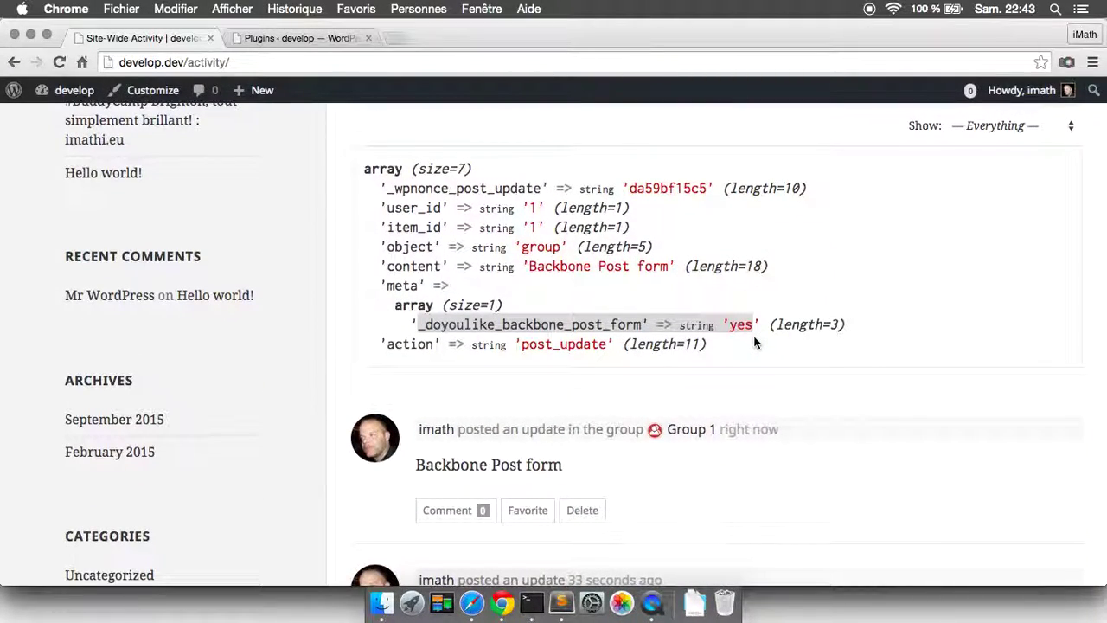